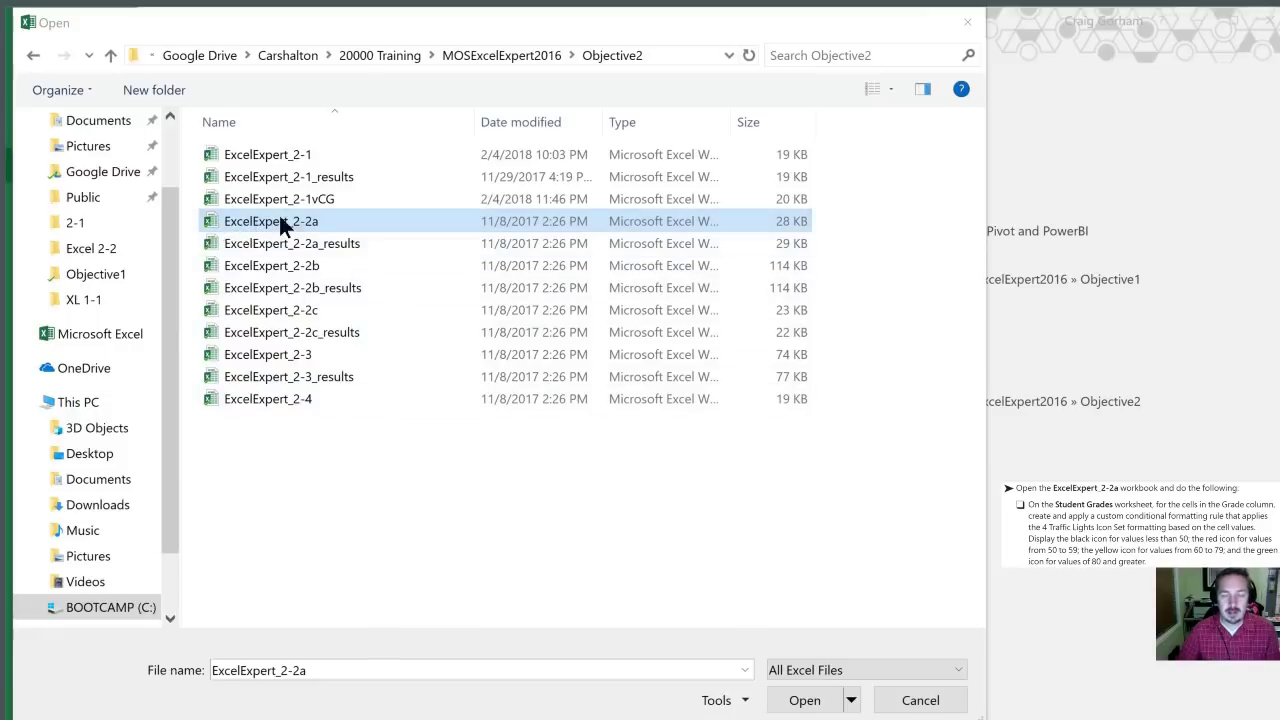
# Open the ExcelExpert_2-2a workbook from the Objective2 folder in the Open dialog
pyautogui.doubleClick(213, 220)
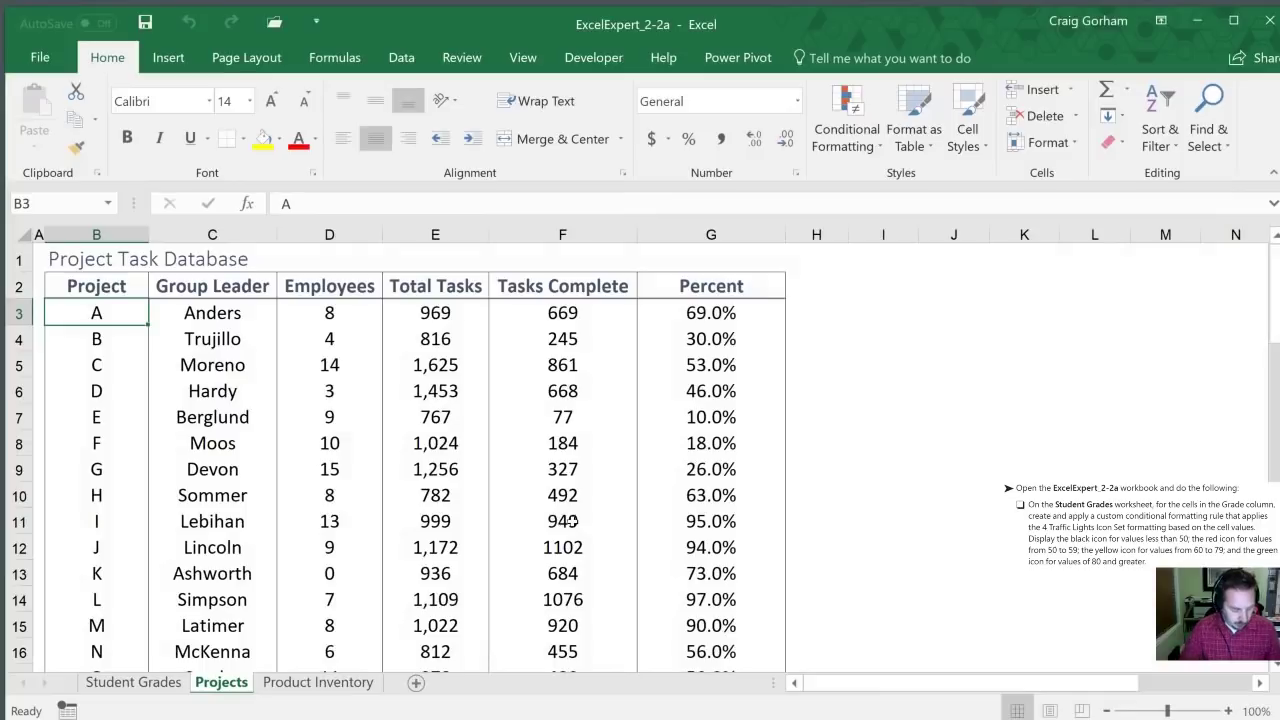
# Switch to the Student Grades sheet and move to the first grade in C3
pyautogui.hotkey('ctrl', 'pageup')
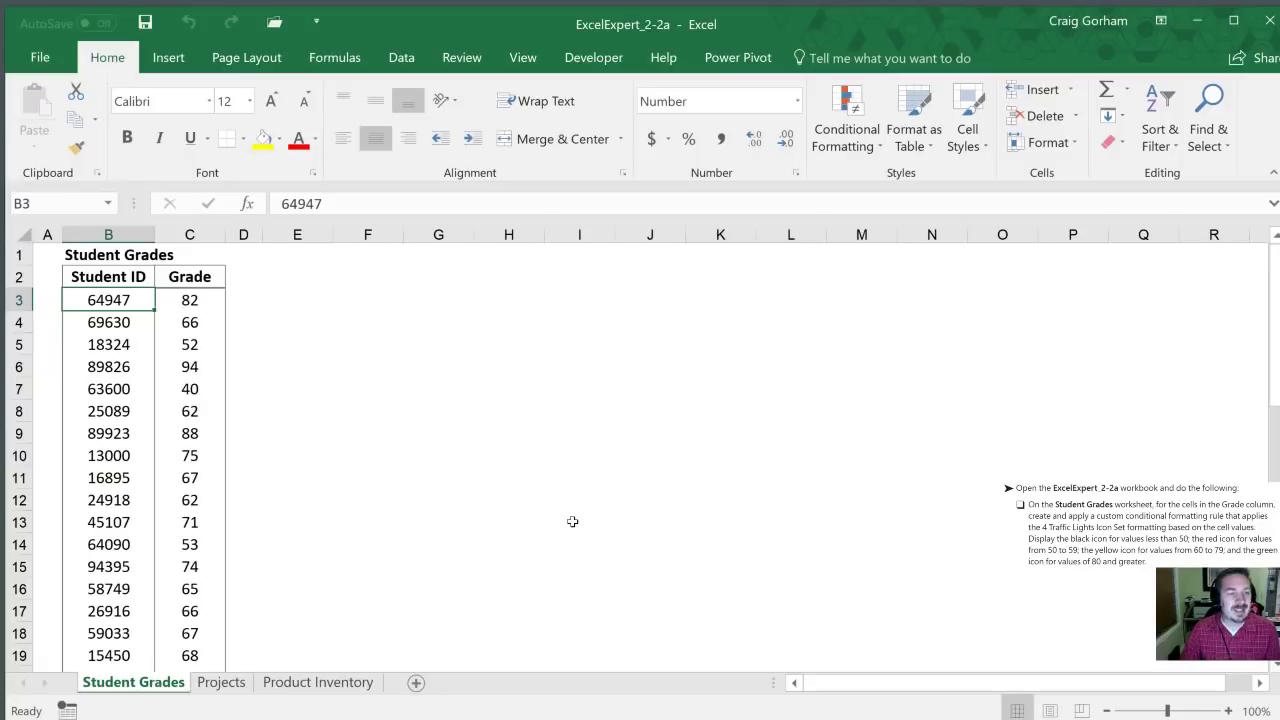
pyautogui.press('Right')
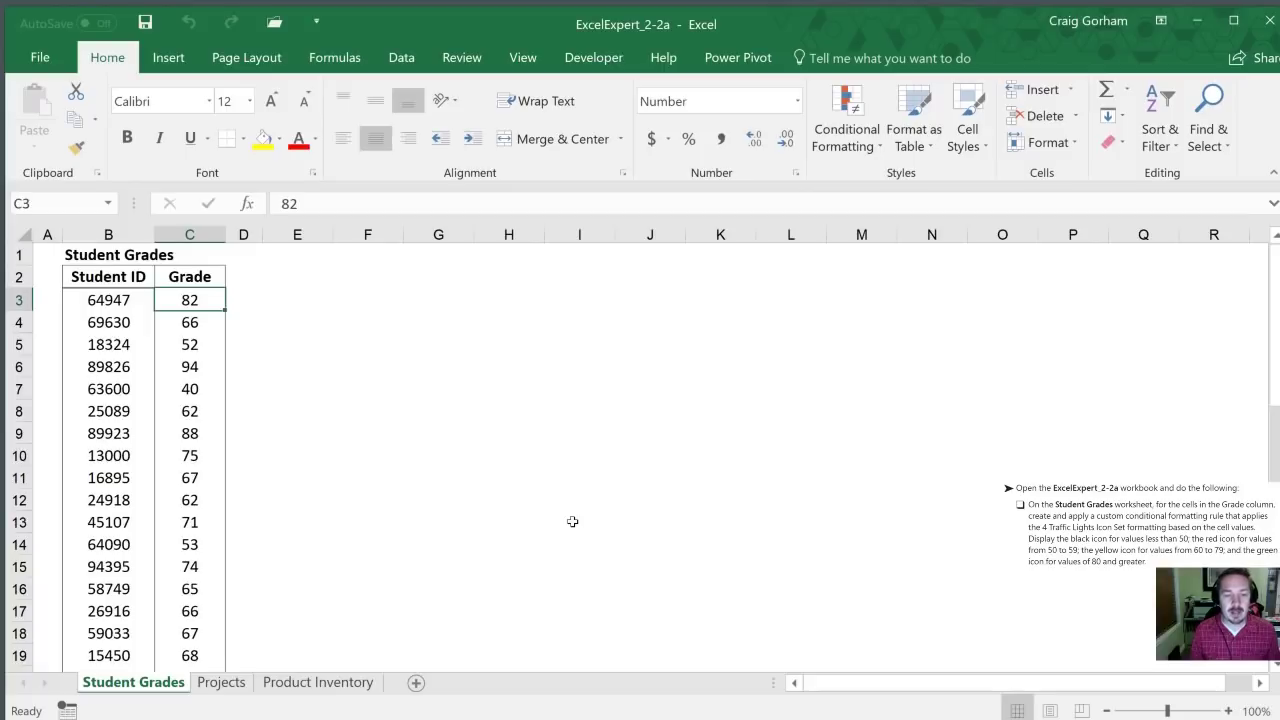
# Select the grade values in C3:C48
pyautogui.hotkey('ctrl', 'shift', 'Down')
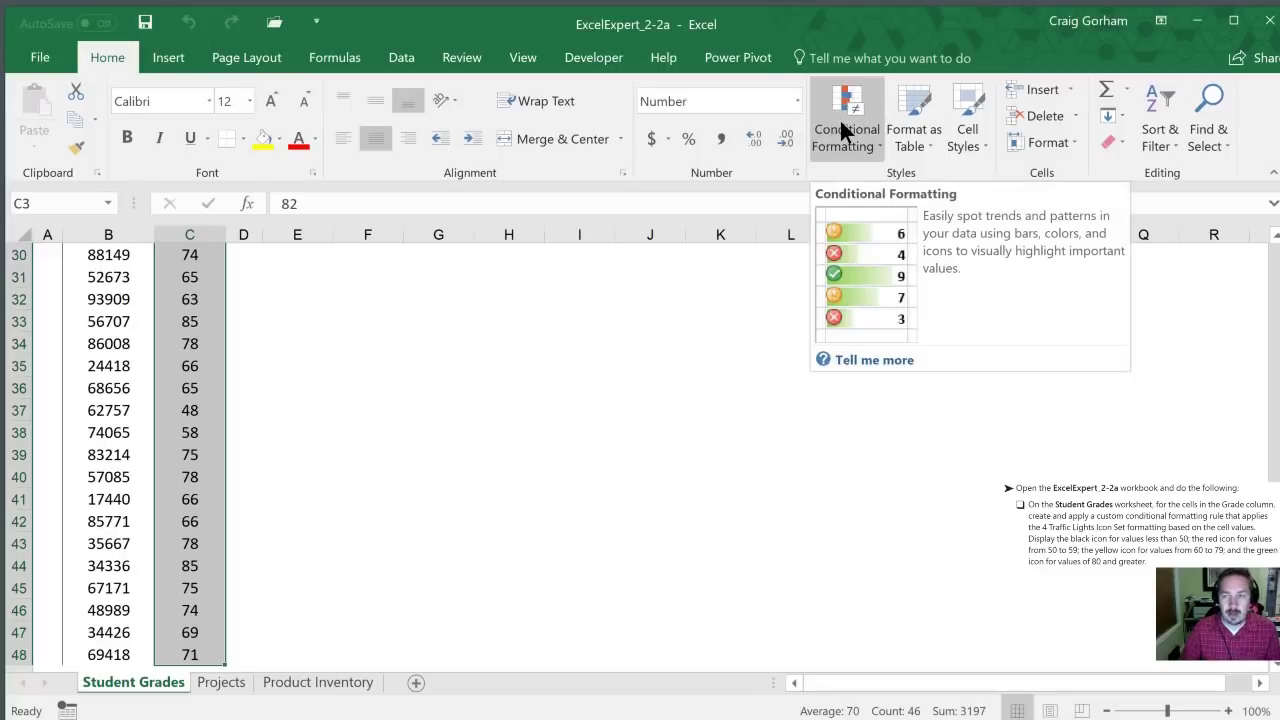
pyautogui.click(624, 360)
pyautogui.click(195, 276)
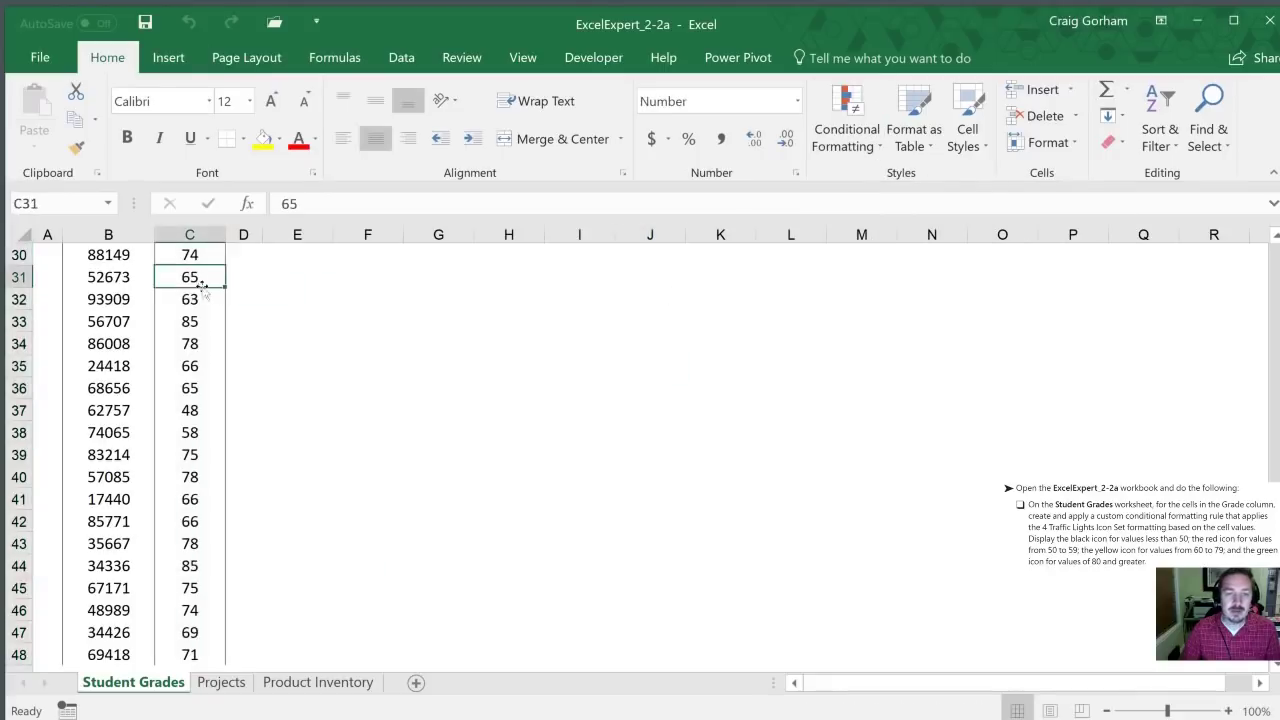
pyautogui.hotkey('ctrl', 'Up')
pyautogui.press('Down')
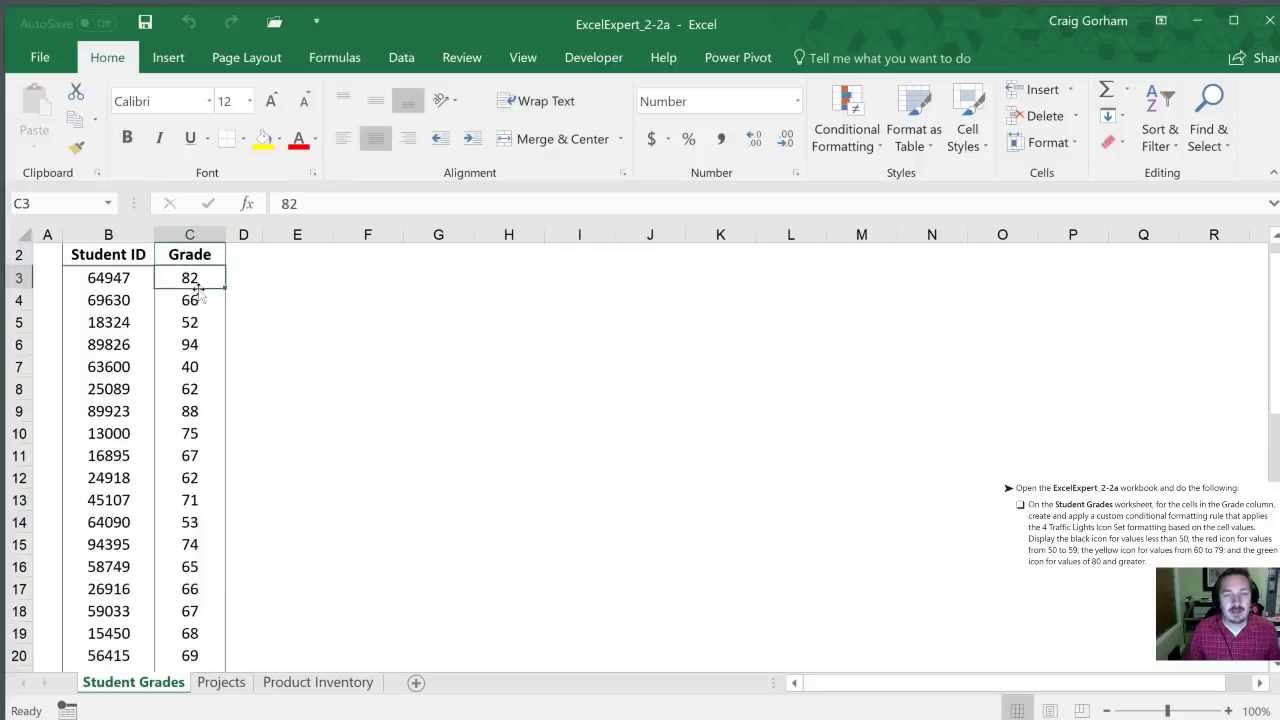
pyautogui.hotkey('ctrl', 'shift', 'Down')
# Start a new conditional formatting rule using the Alt, H, L, N shortcut
pyautogui.press('alt')
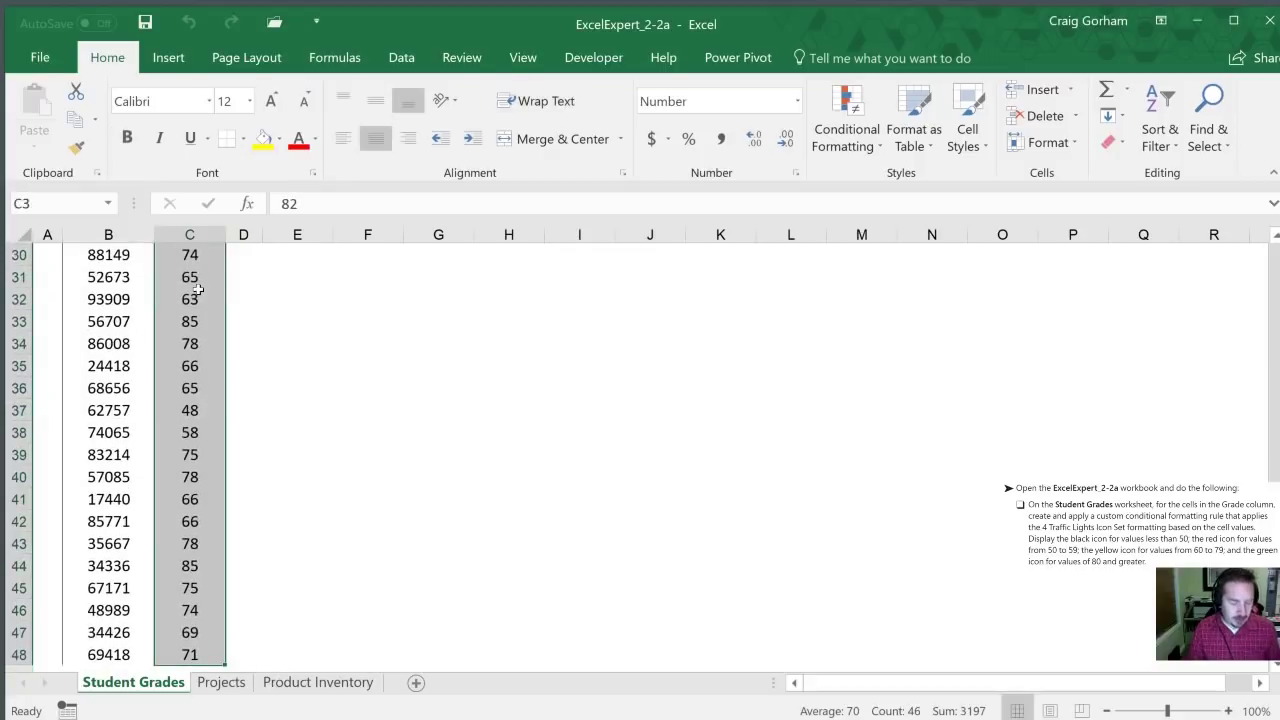
pyautogui.press('h')
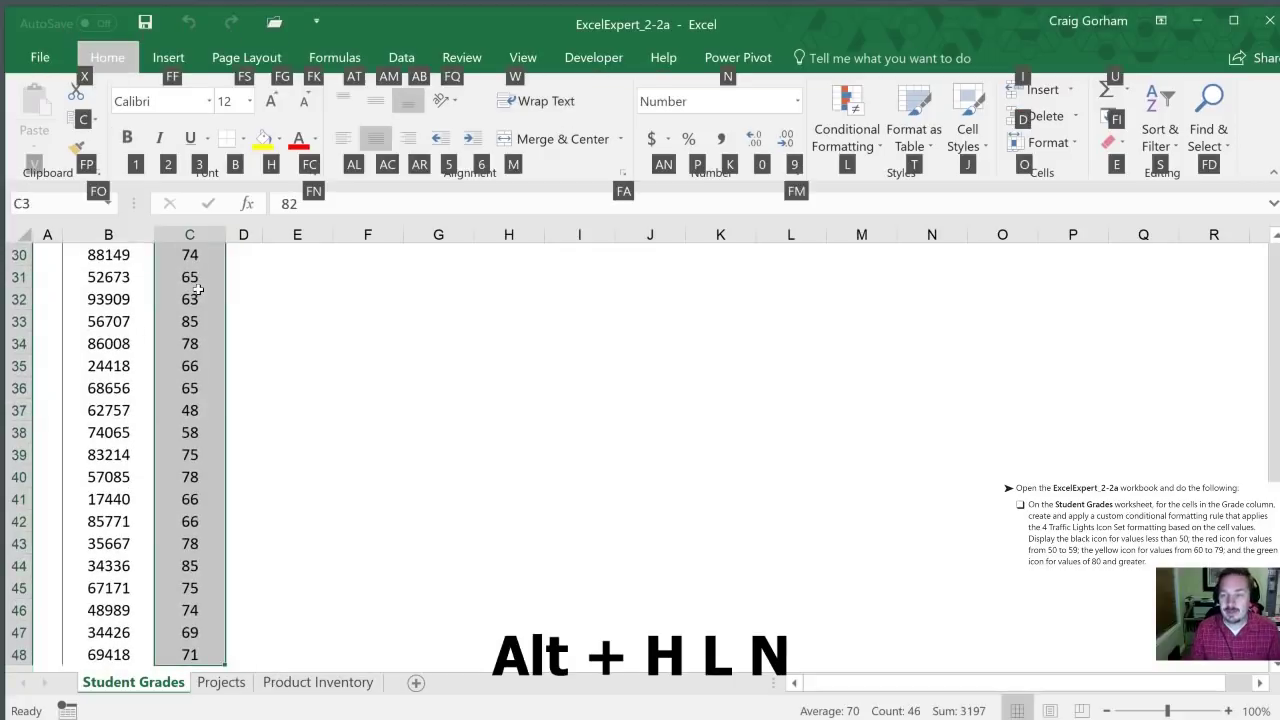
pyautogui.press('l')
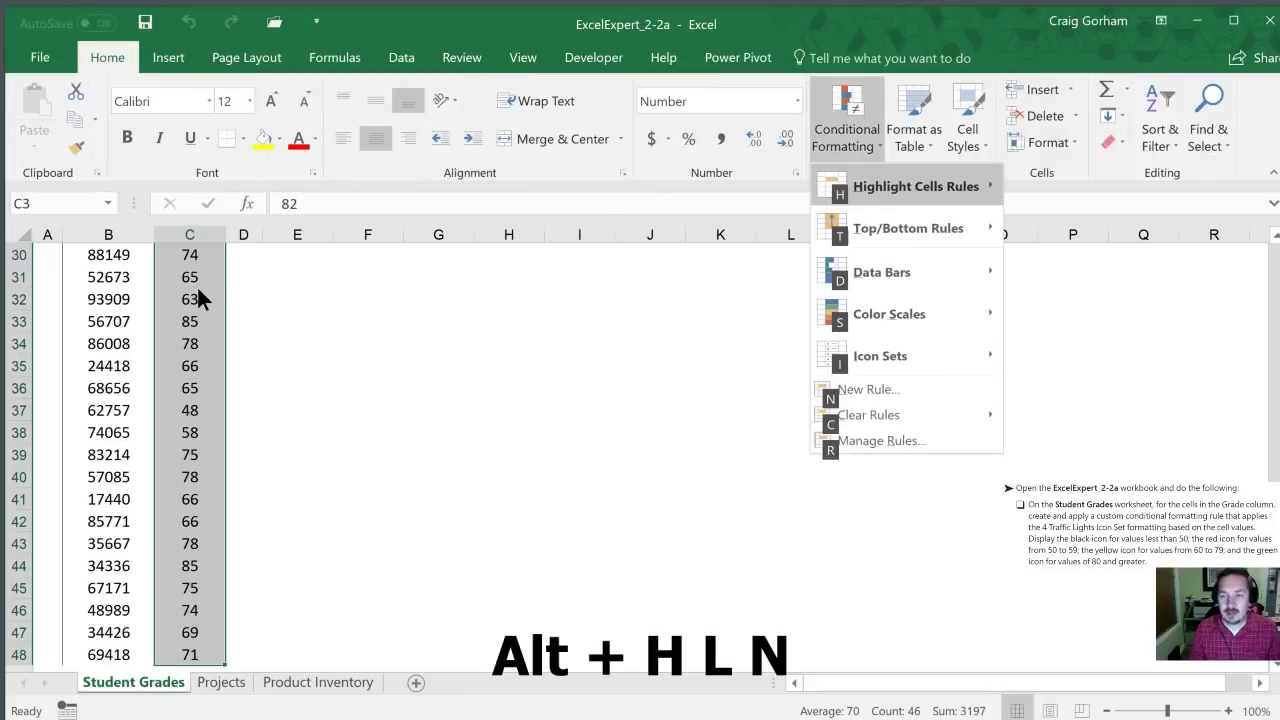
pyautogui.press('n')
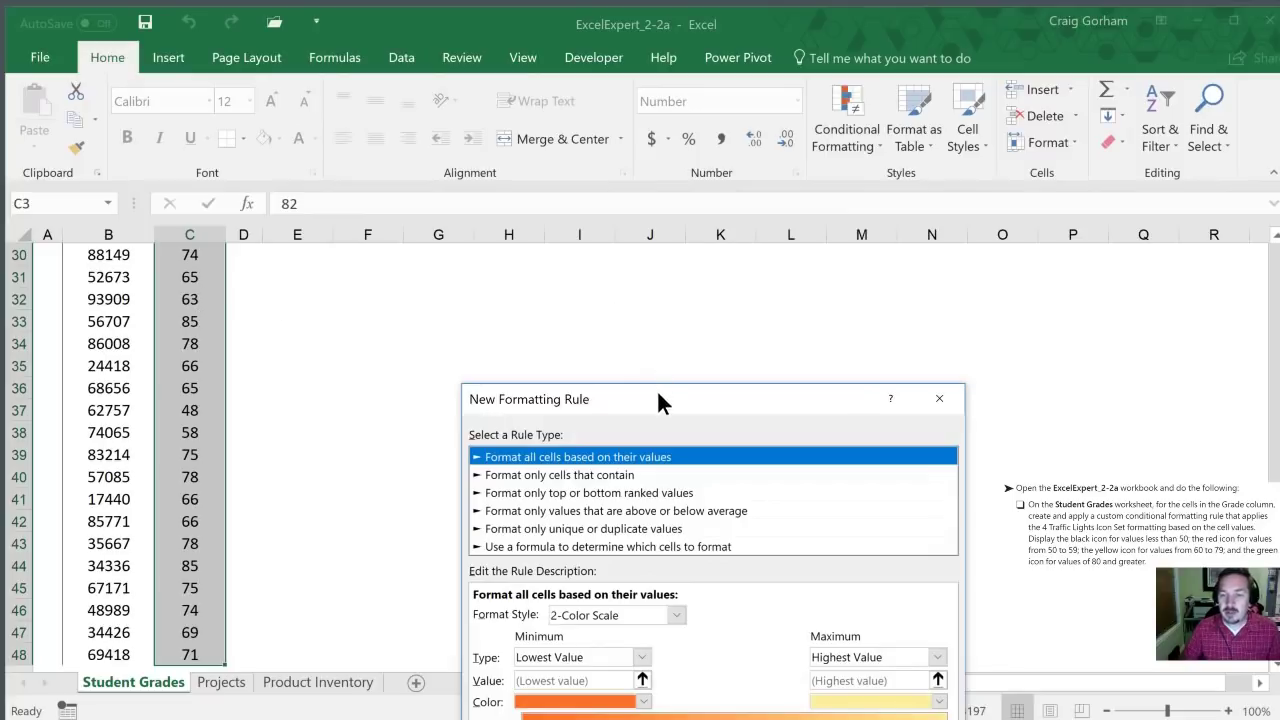
# Set the rule's format style to Icon Sets with the 4 Traffic Lights icon style
pyautogui.moveTo(657, 389); pyautogui.dragTo(633, 271)
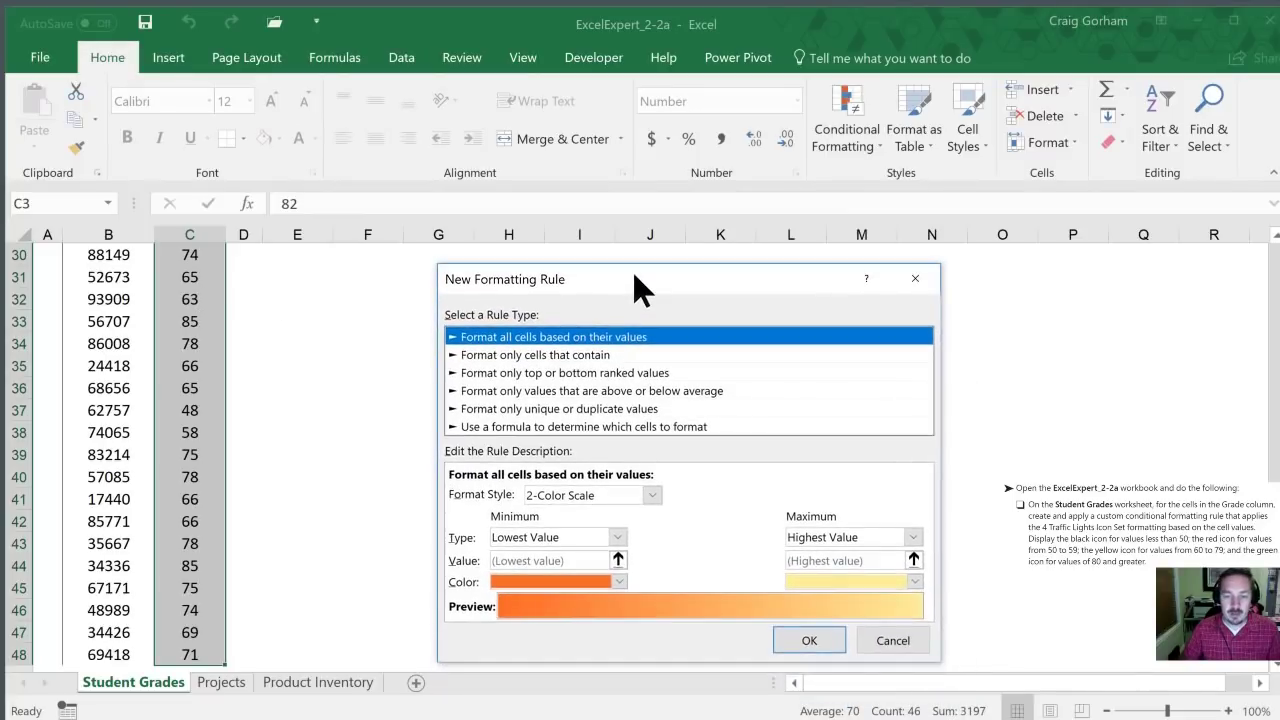
pyautogui.click(650, 493)
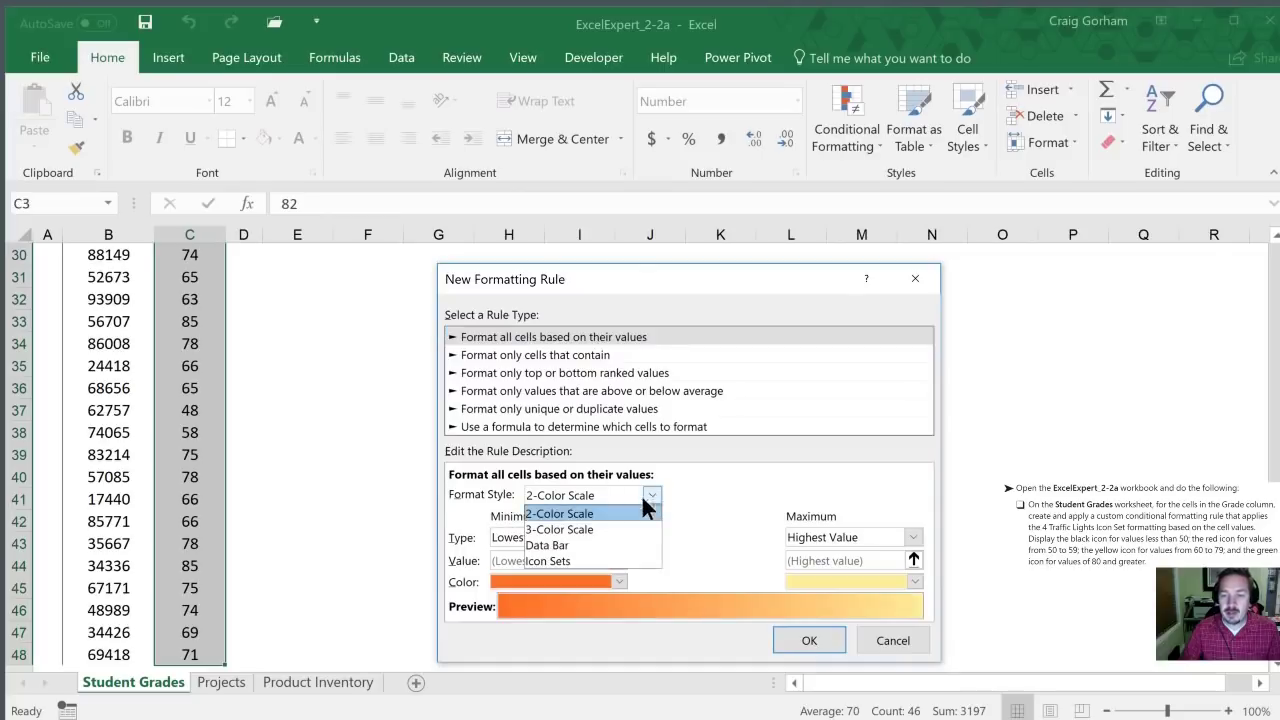
pyautogui.click(546, 559)
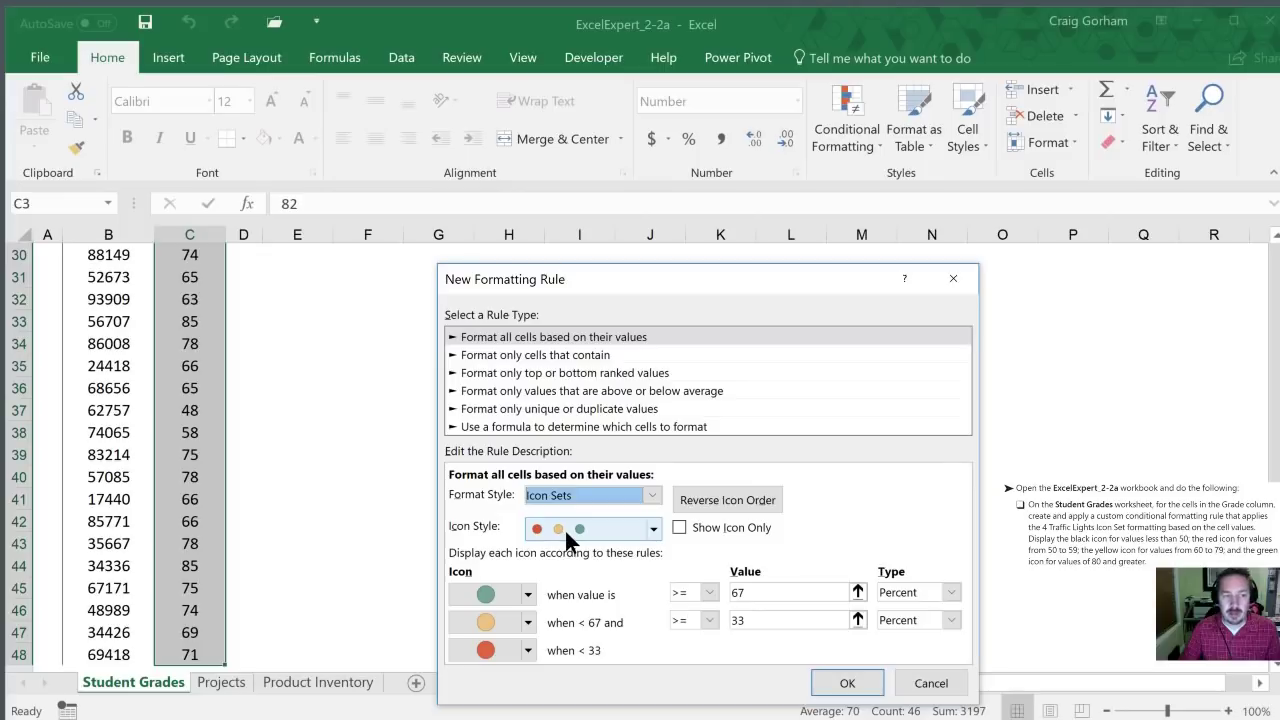
pyautogui.click(651, 537)
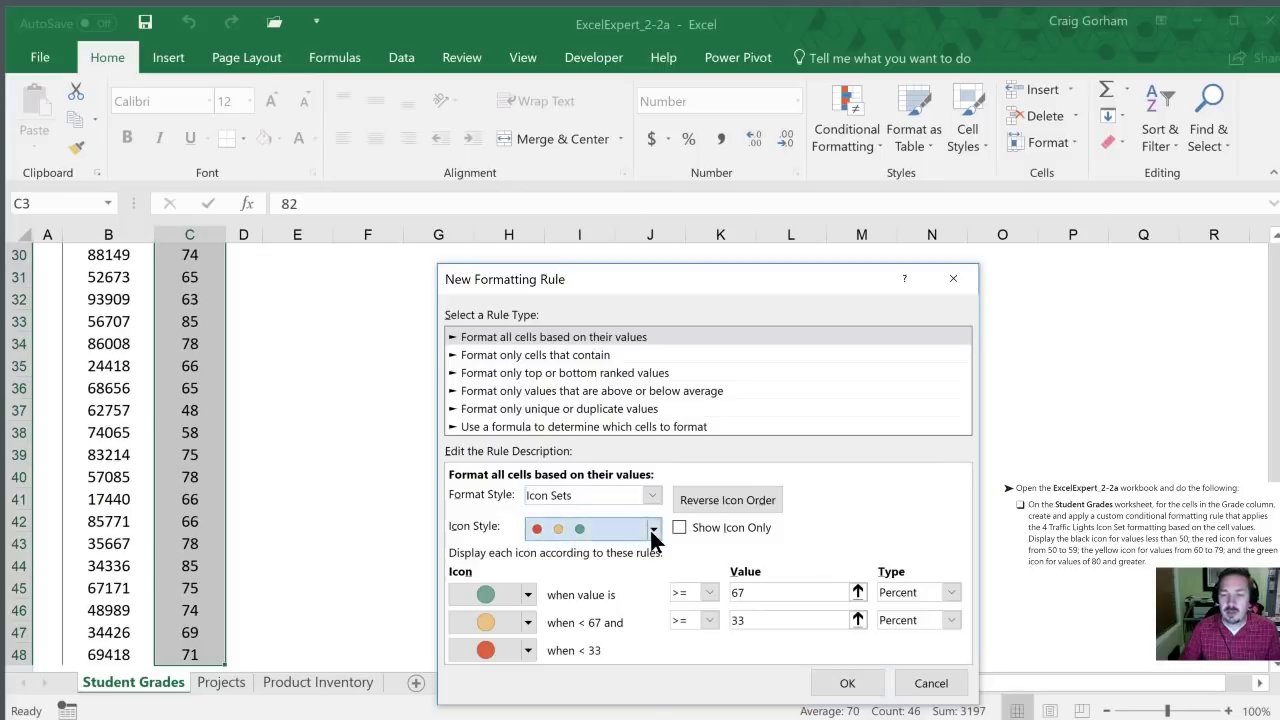
pyautogui.click(651, 537)
pyautogui.scroll(-3, 610, 615)
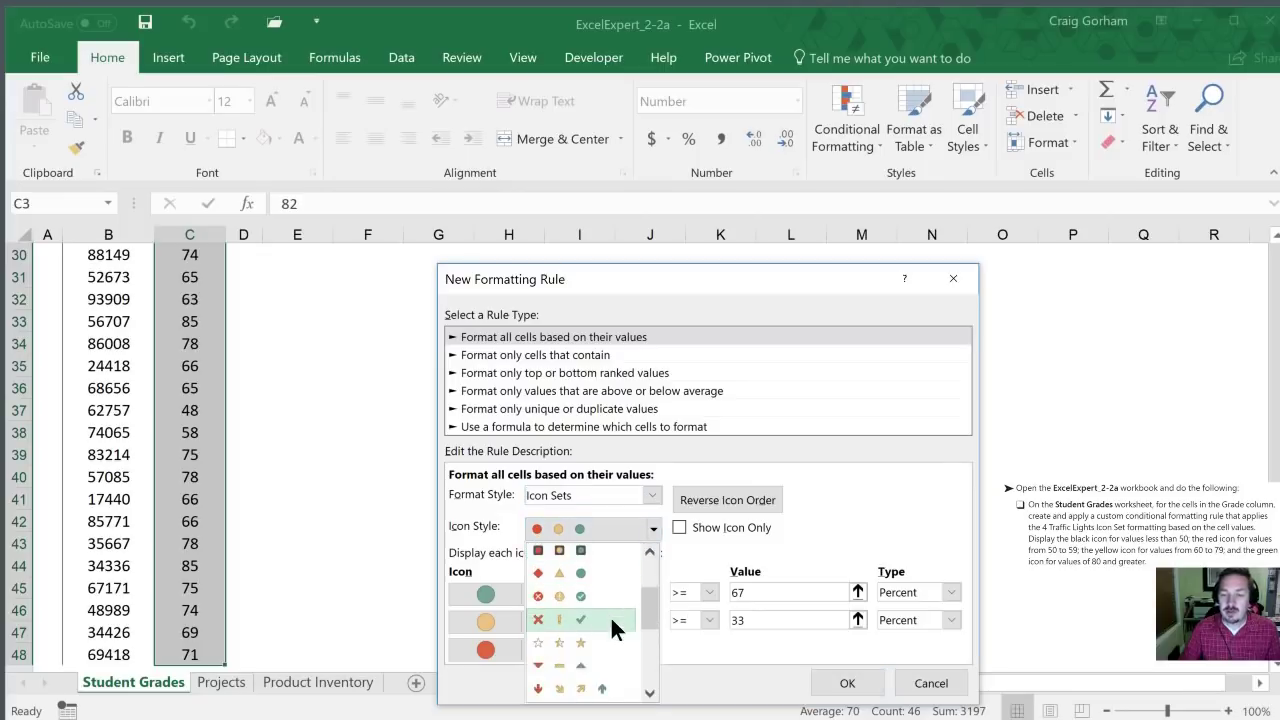
pyautogui.scroll(-5, 610, 615)
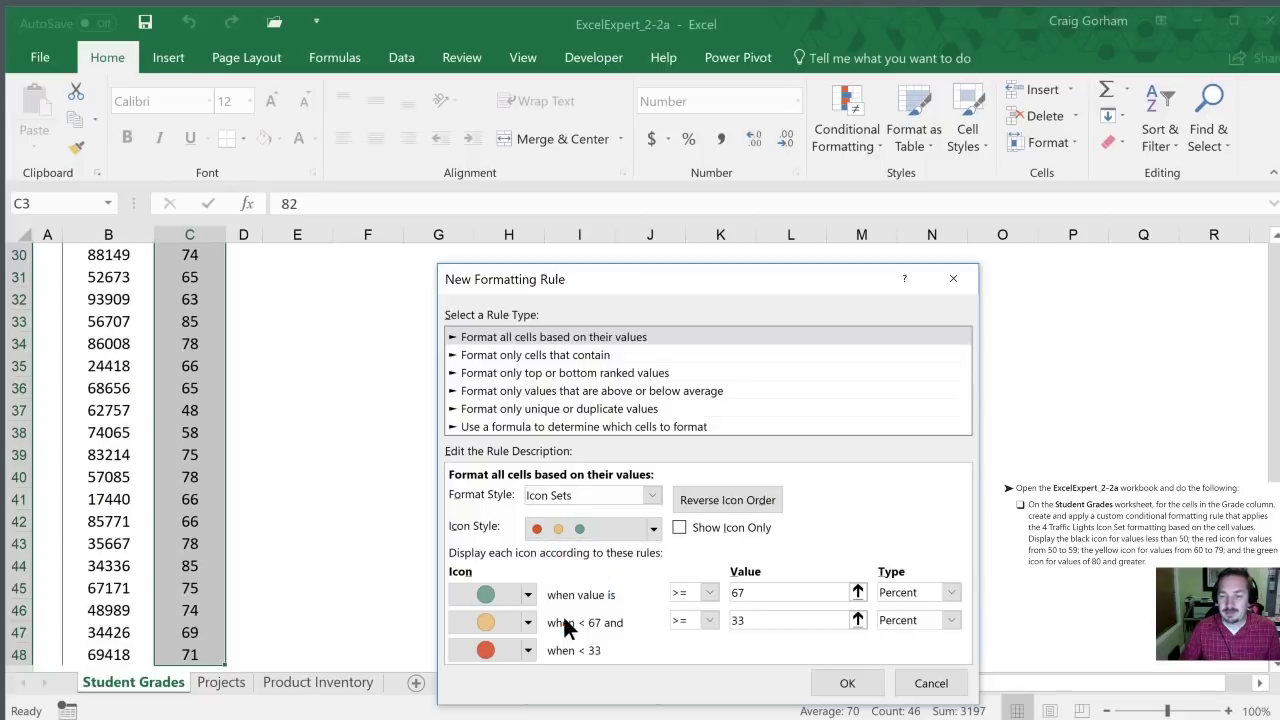
pyautogui.click(563, 620)
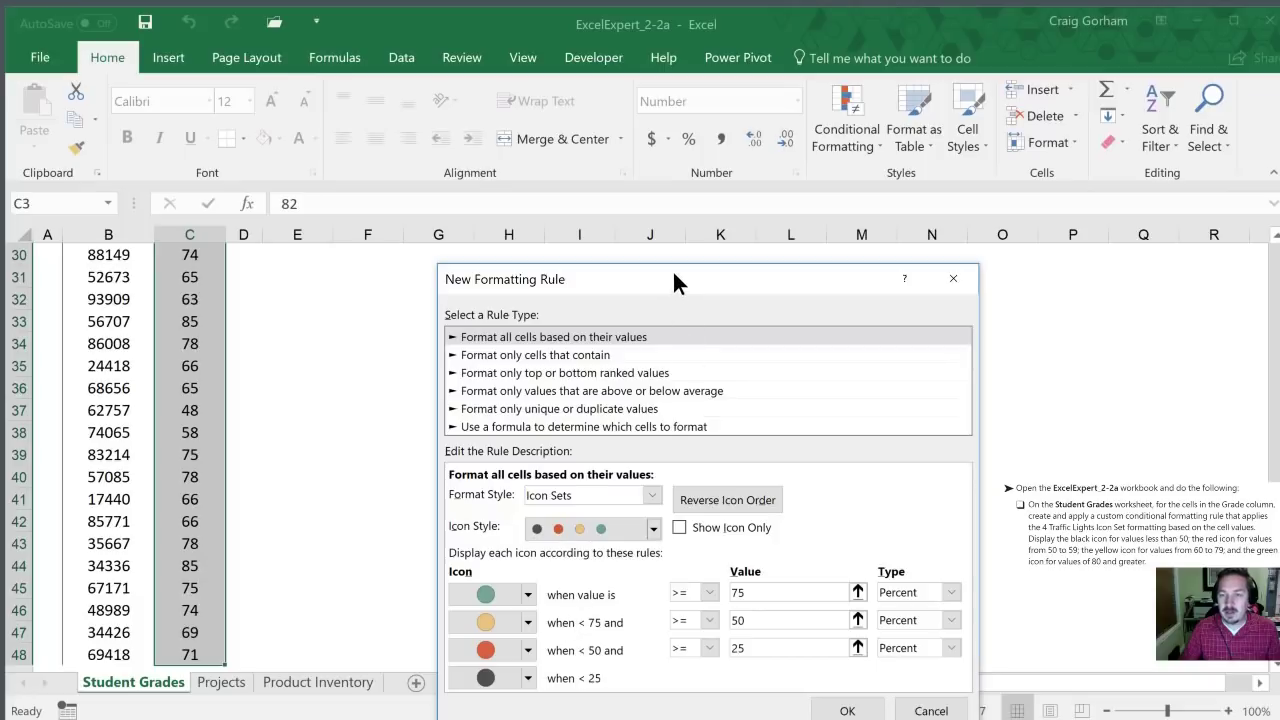
# Change all three traffic-light threshold types from Percent to Number
pyautogui.moveTo(673, 280); pyautogui.dragTo(662, 230)
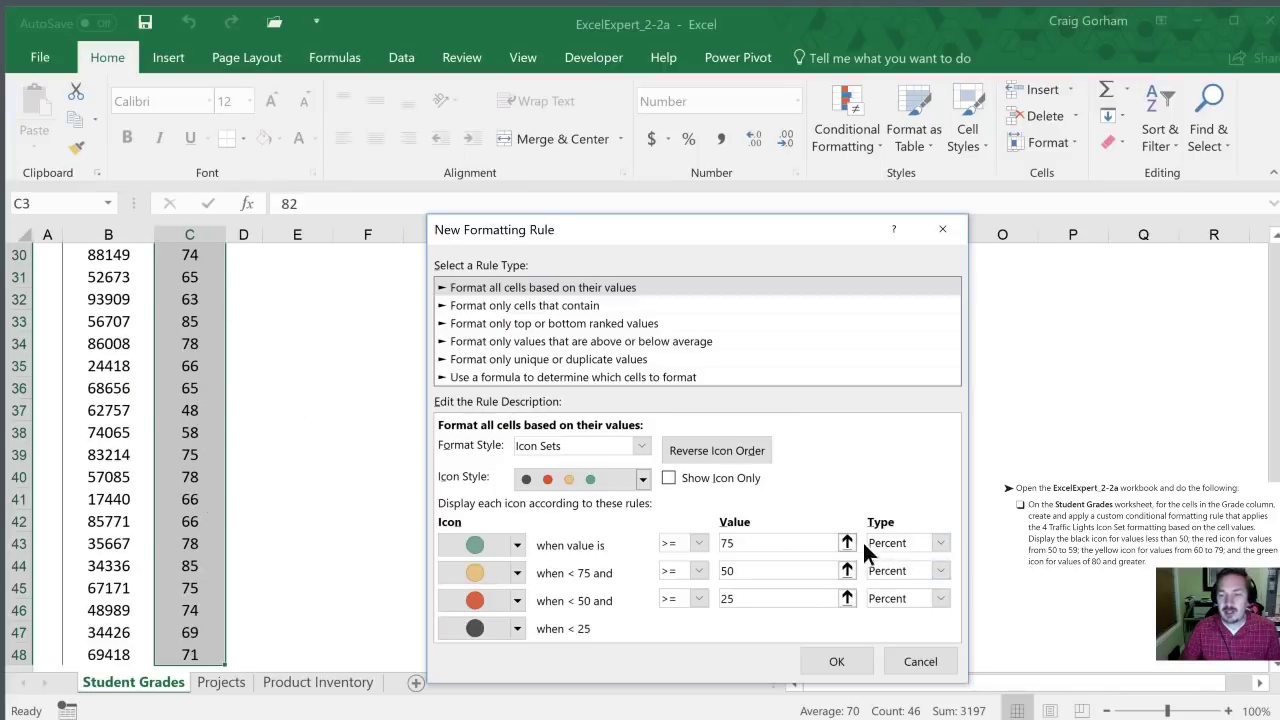
pyautogui.click(938, 546)
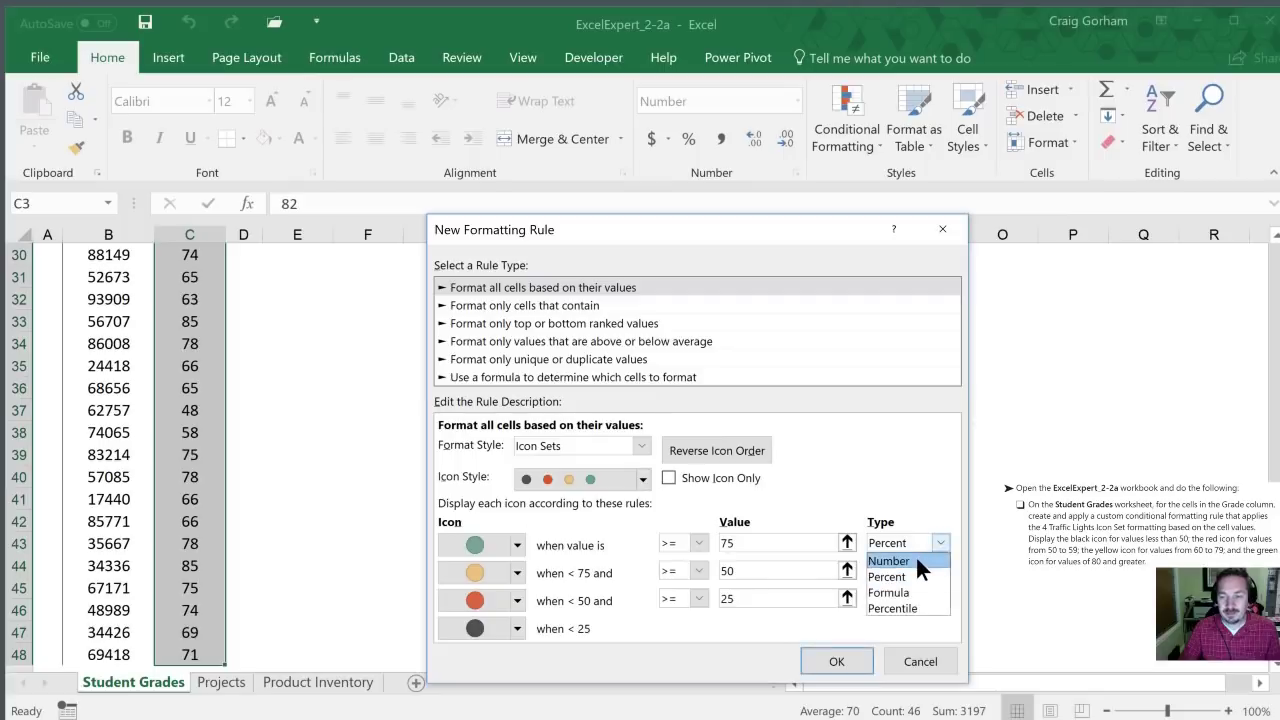
pyautogui.click(916, 557)
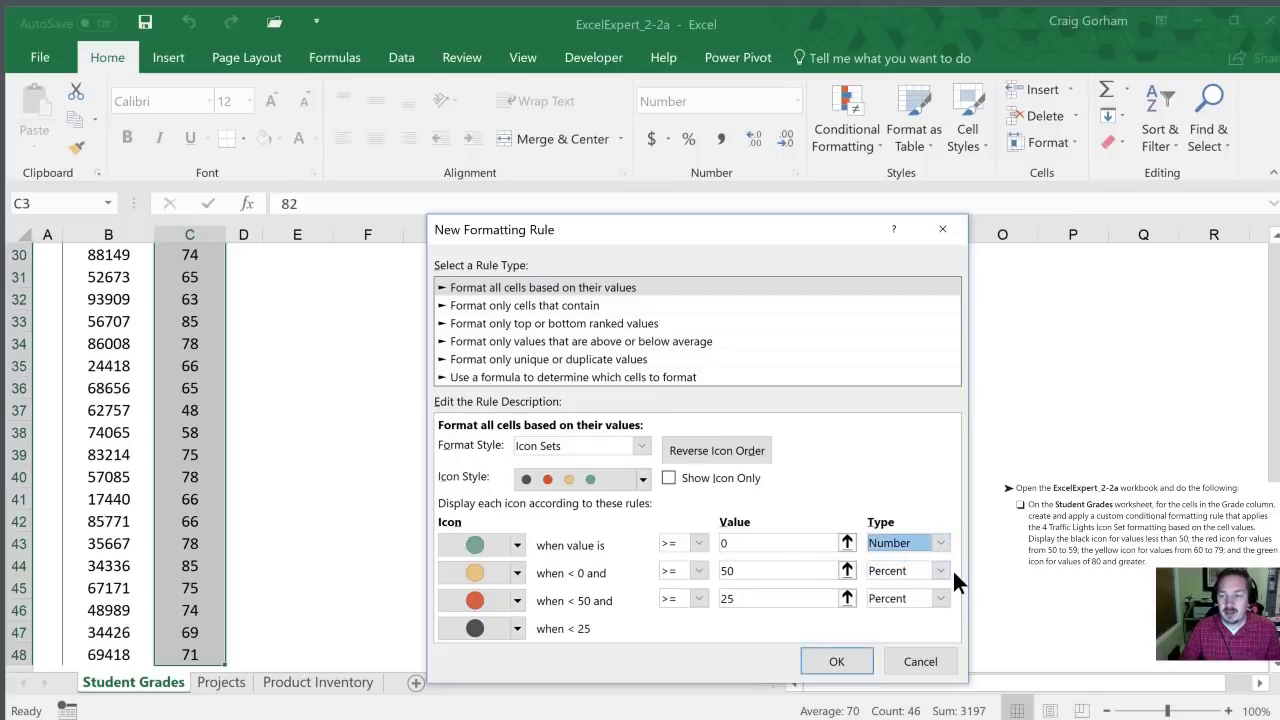
pyautogui.click(943, 570)
pyautogui.click(927, 587)
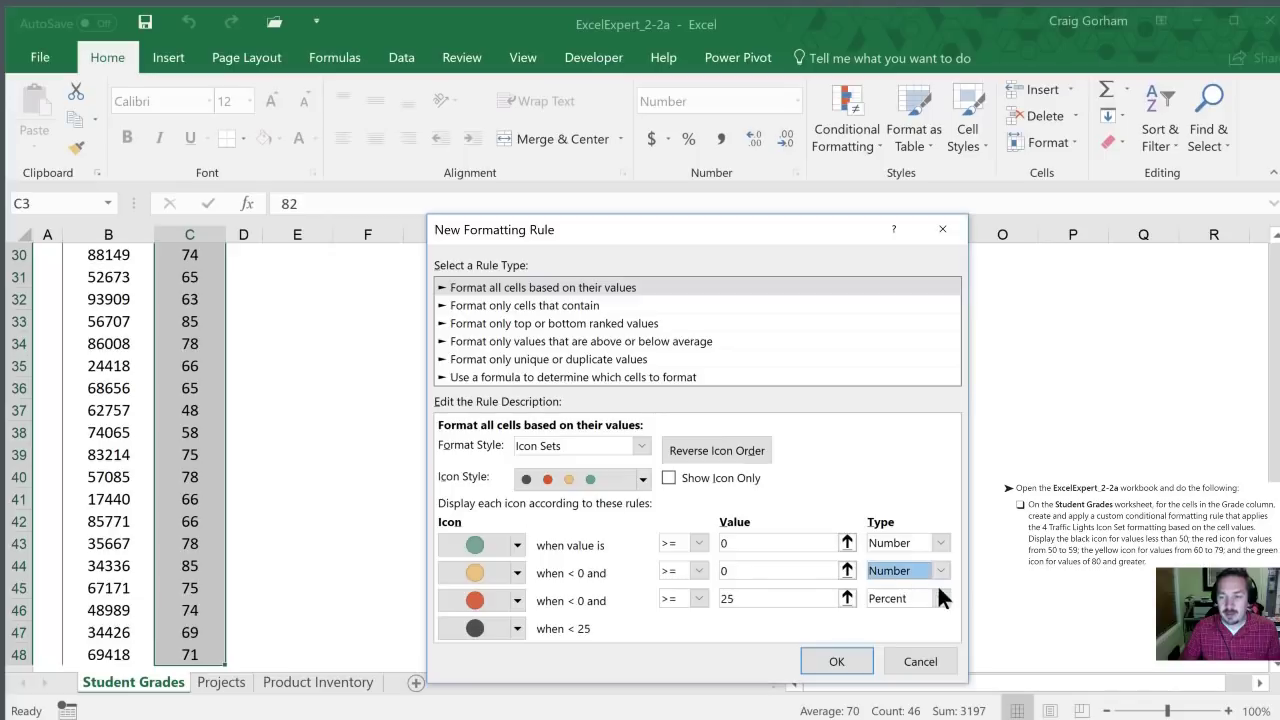
pyautogui.click(942, 598)
pyautogui.click(924, 613)
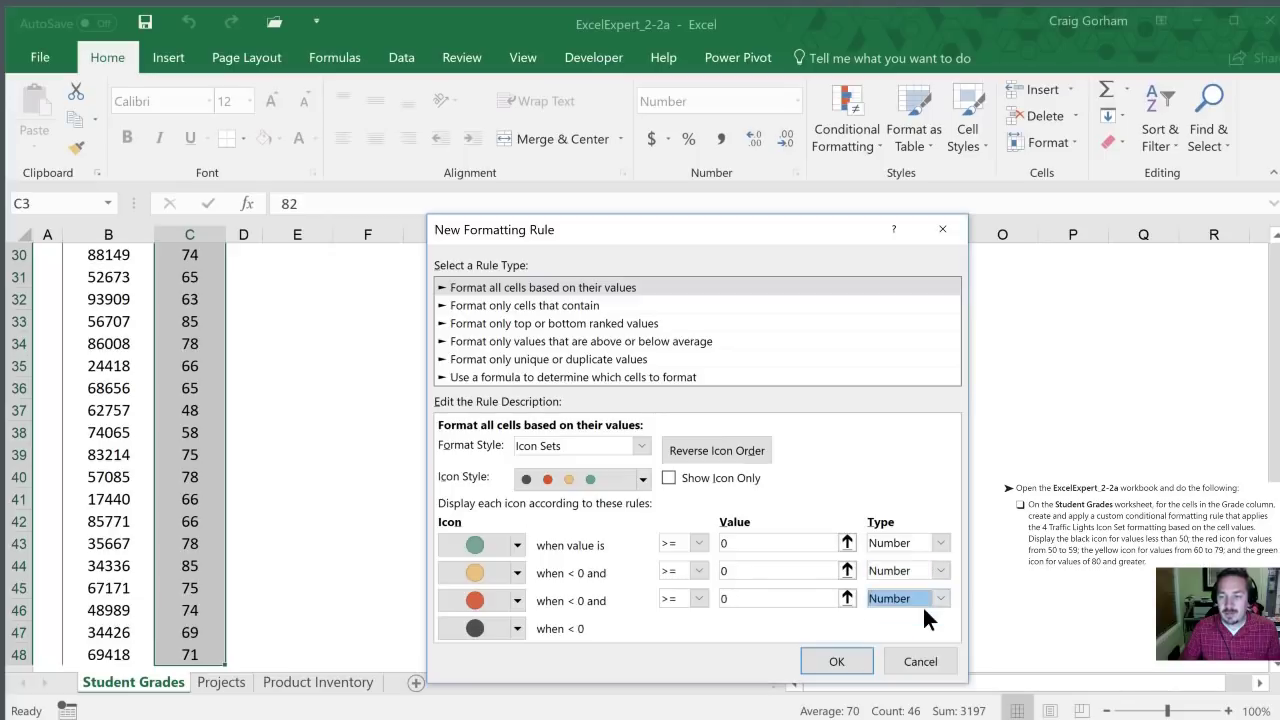
# Enter threshold values 80, 60 and 50
pyautogui.click(721, 543)
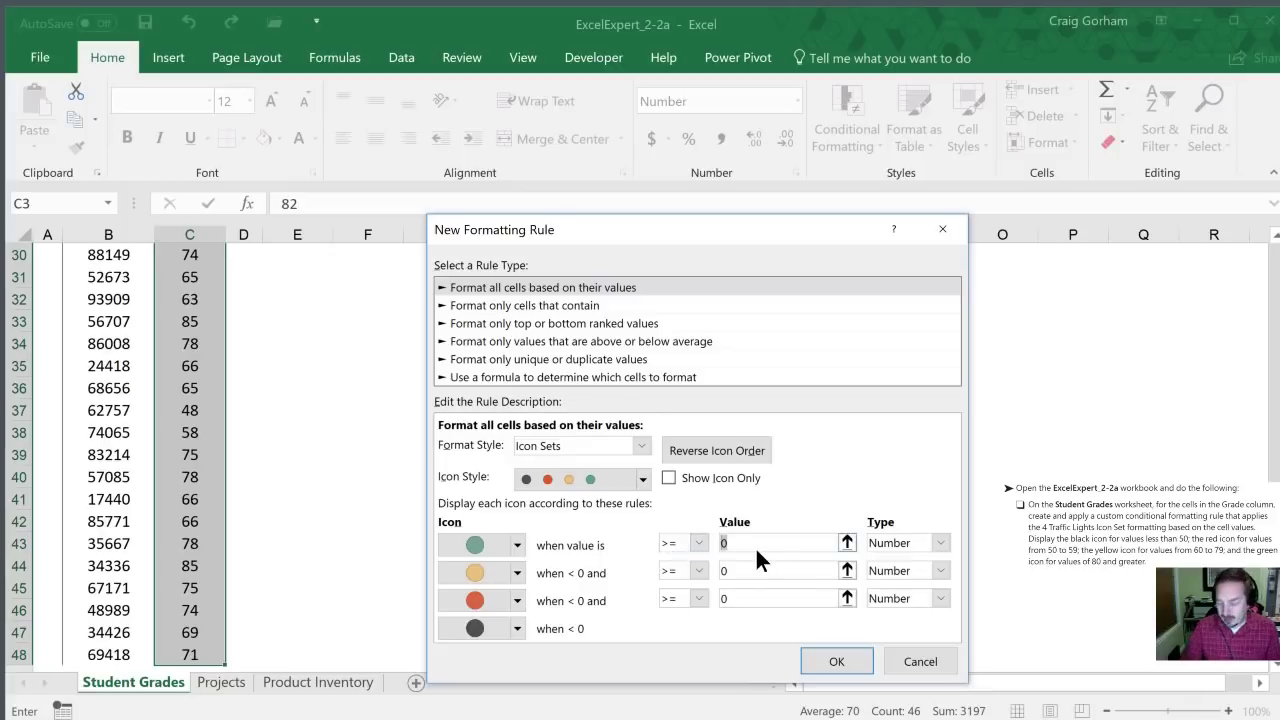
pyautogui.write('80')
pyautogui.press('Tab')
pyautogui.press('Tab')
pyautogui.press('Tab')
pyautogui.press('Tab')
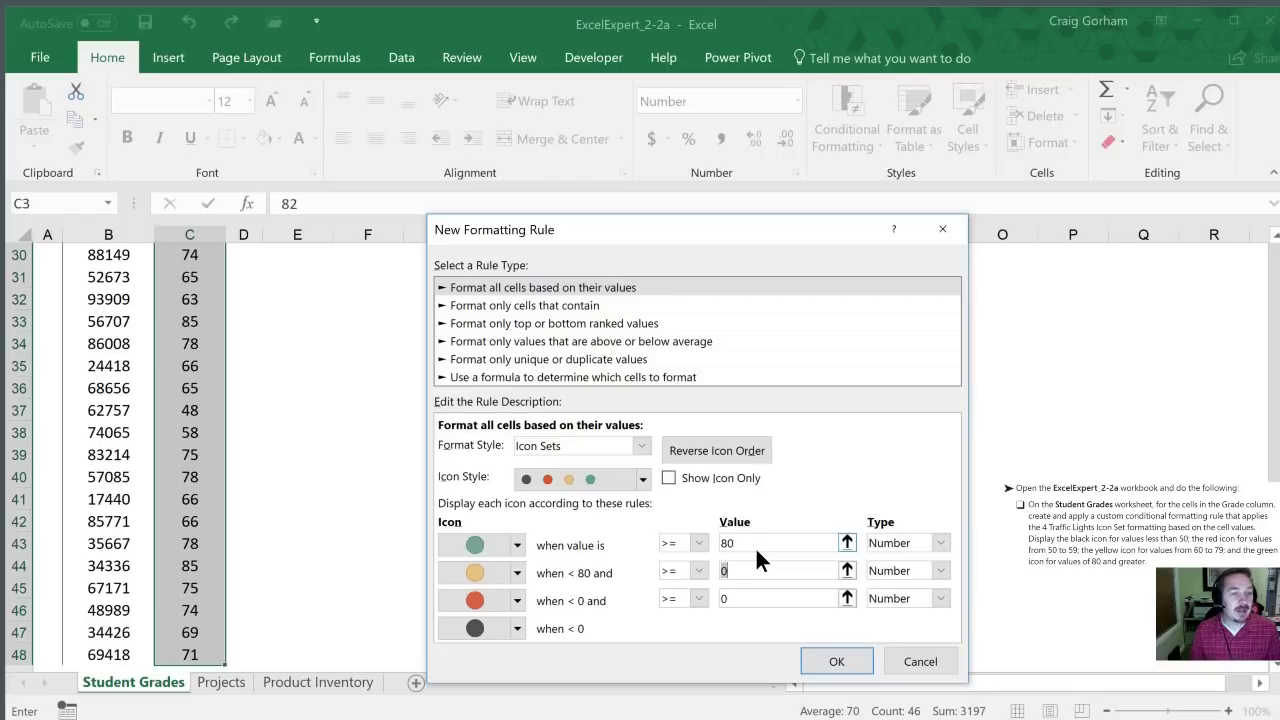
pyautogui.write('6')
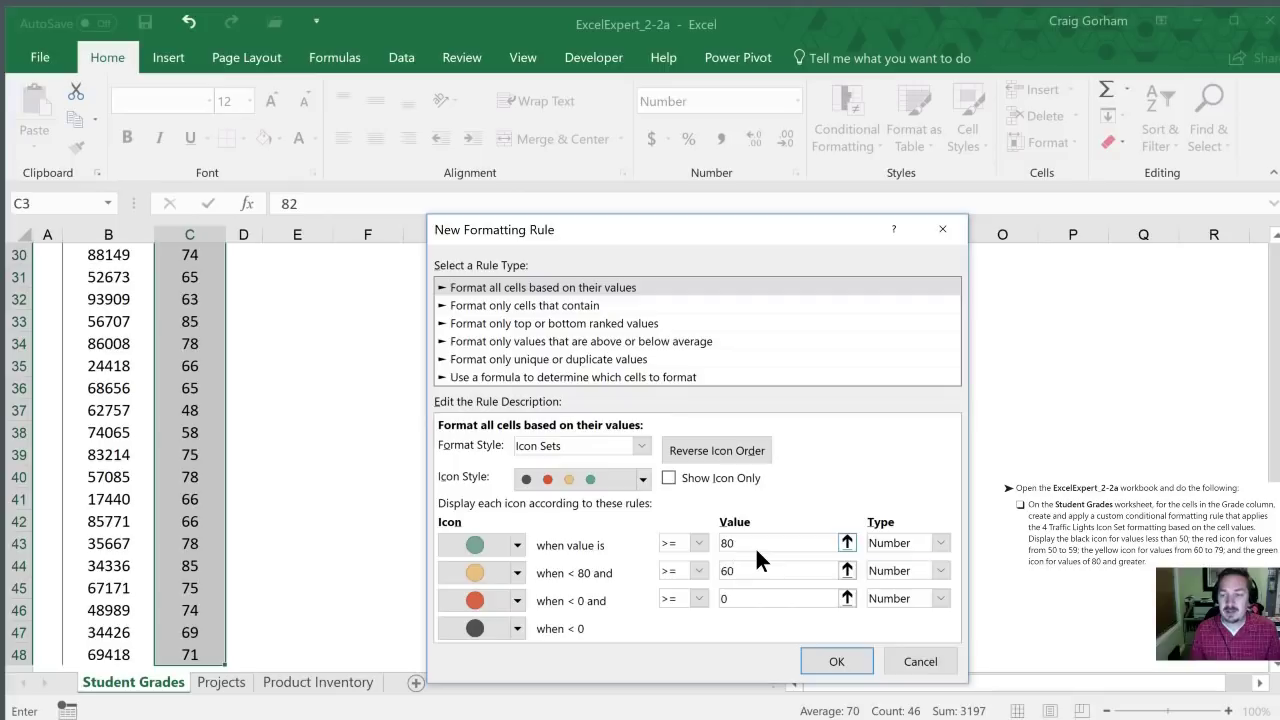
pyautogui.press('Tab')
pyautogui.press('Tab')
pyautogui.press('Tab')
pyautogui.press('Tab')
pyautogui.write('50')
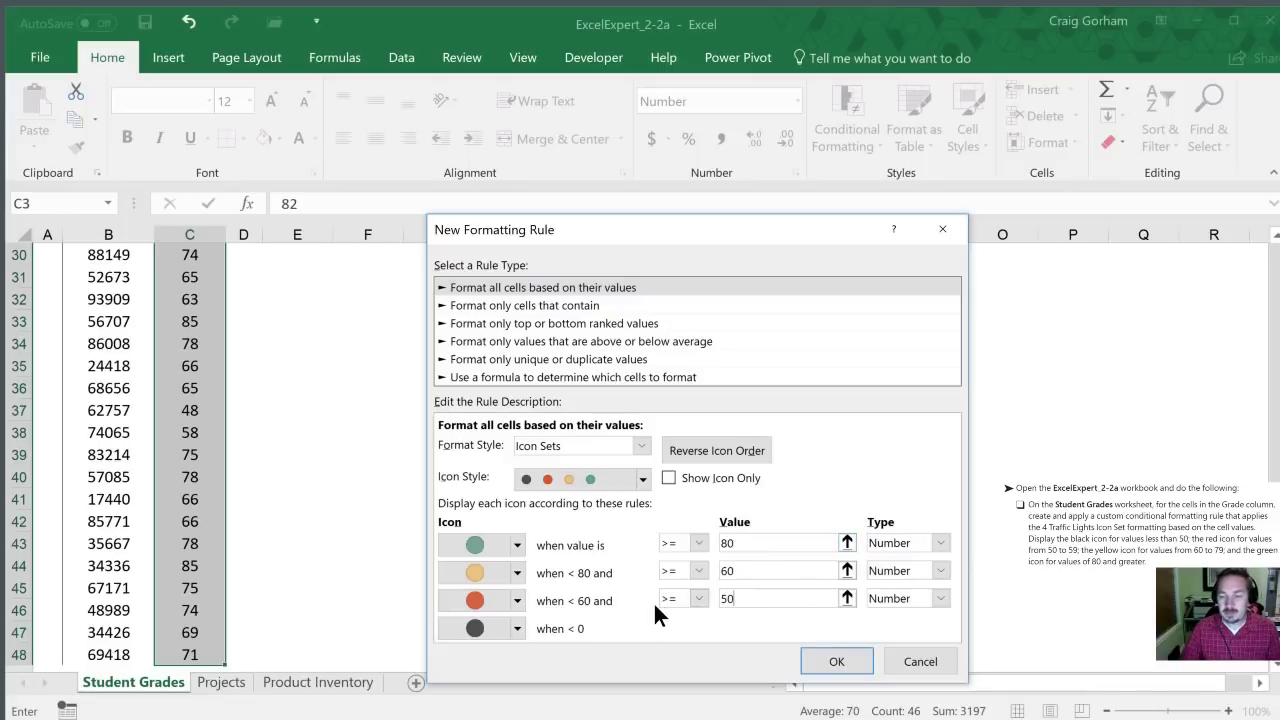
pyautogui.click(836, 660)
pyautogui.scroll(1, 314, 450)
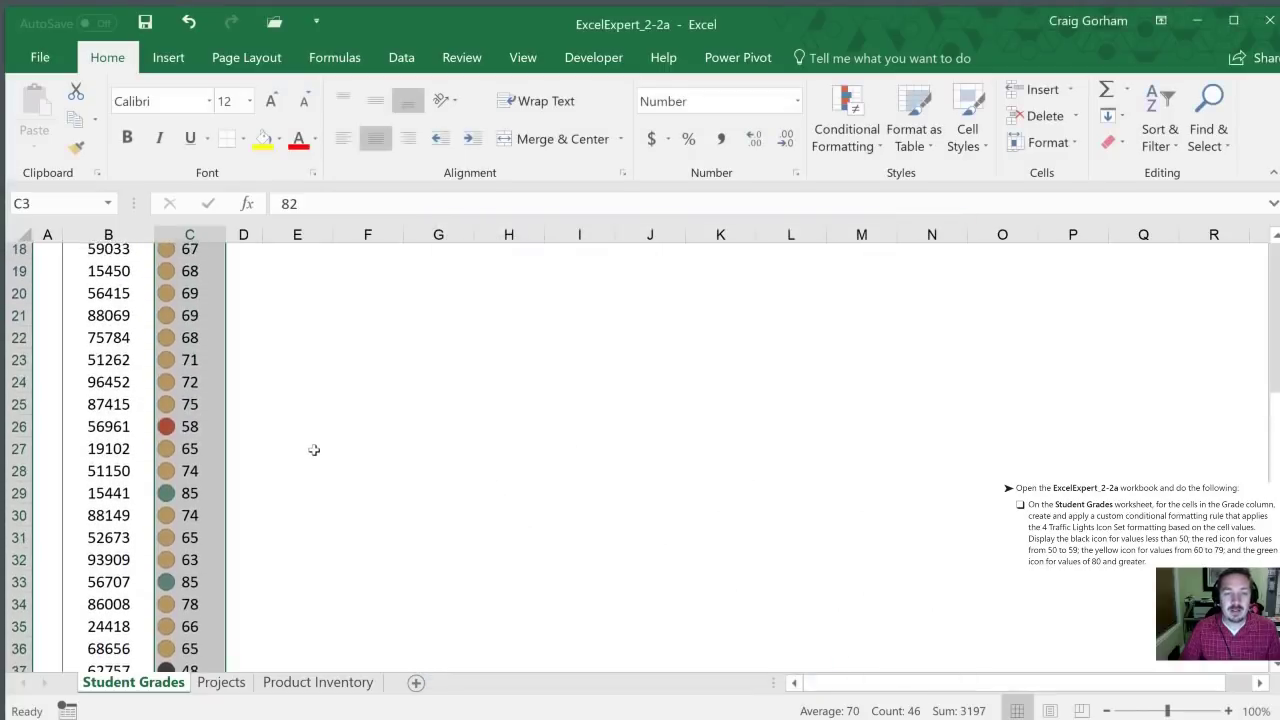
pyautogui.scroll(6, 314, 450)
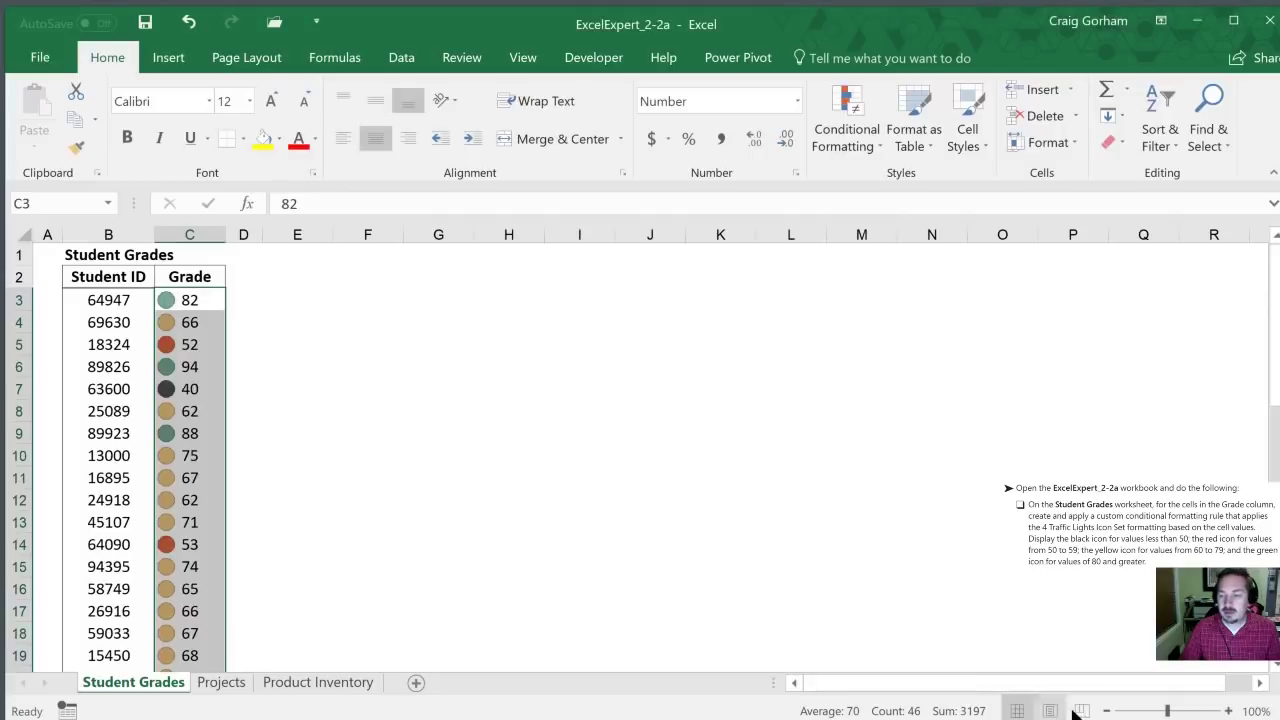
pyautogui.click(1107, 711)
pyautogui.click(1107, 711)
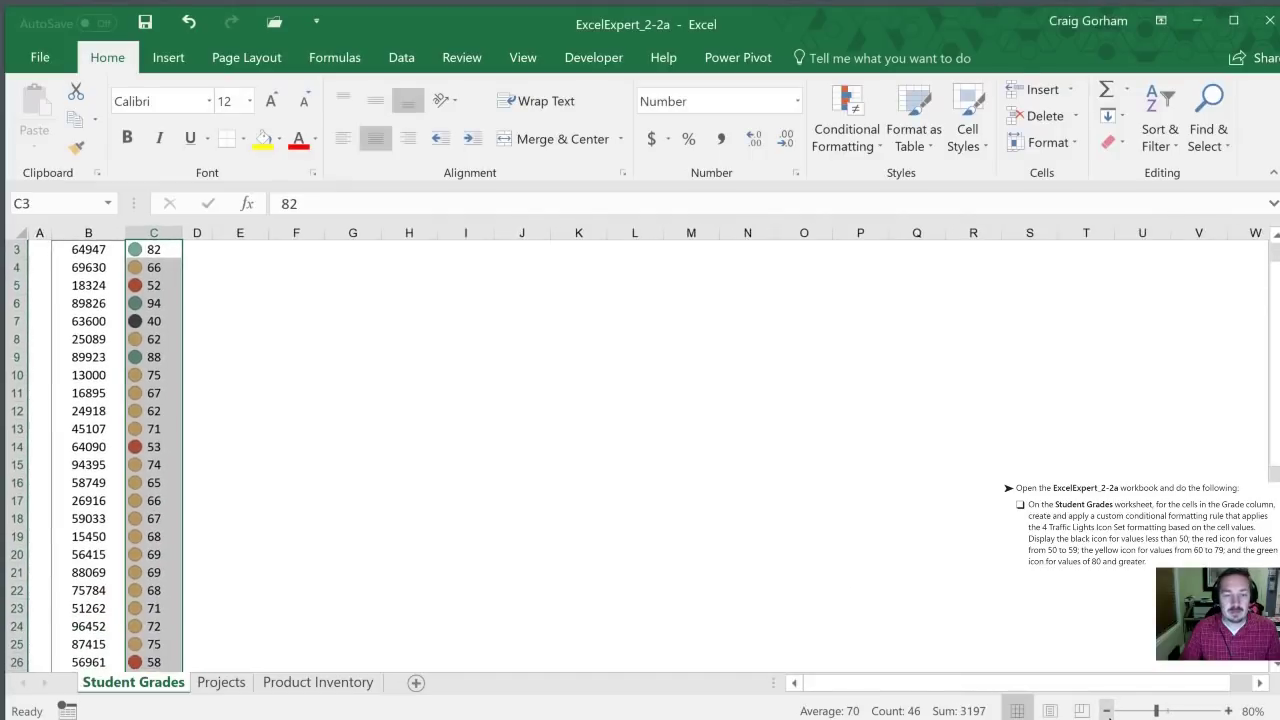
pyautogui.click(1107, 711)
pyautogui.scroll(1, 644, 559)
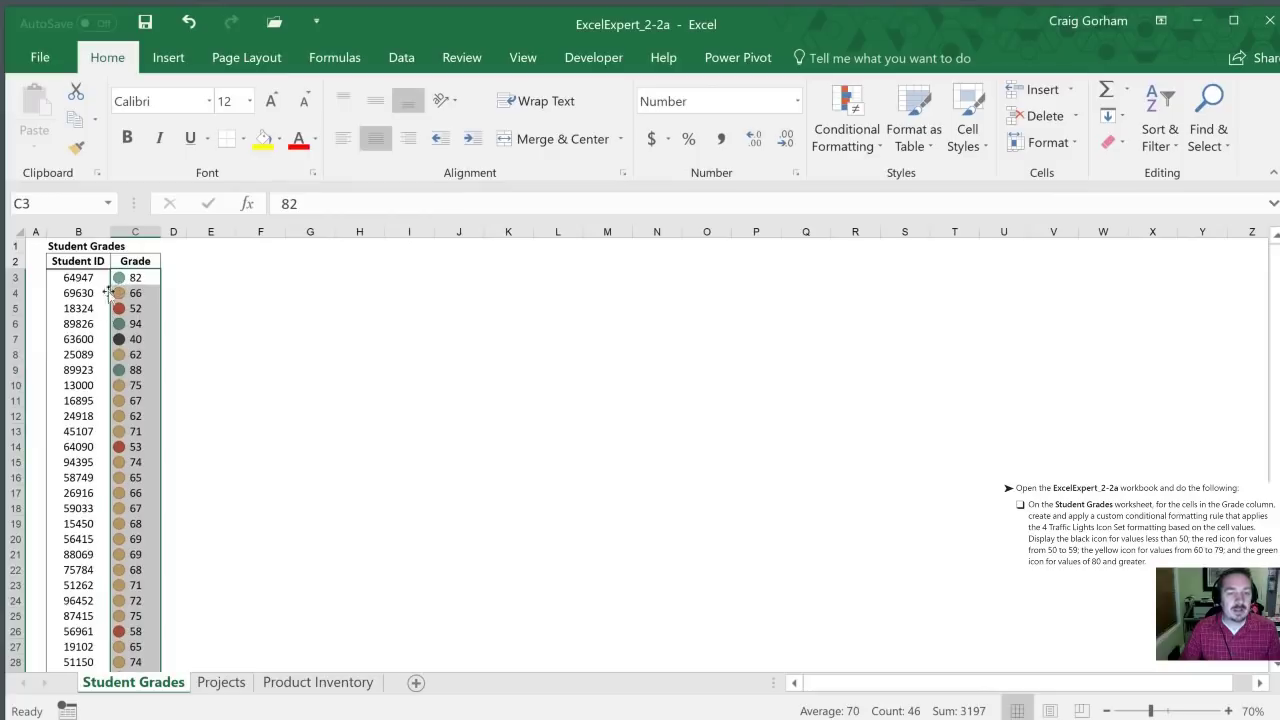
pyautogui.click(146, 336)
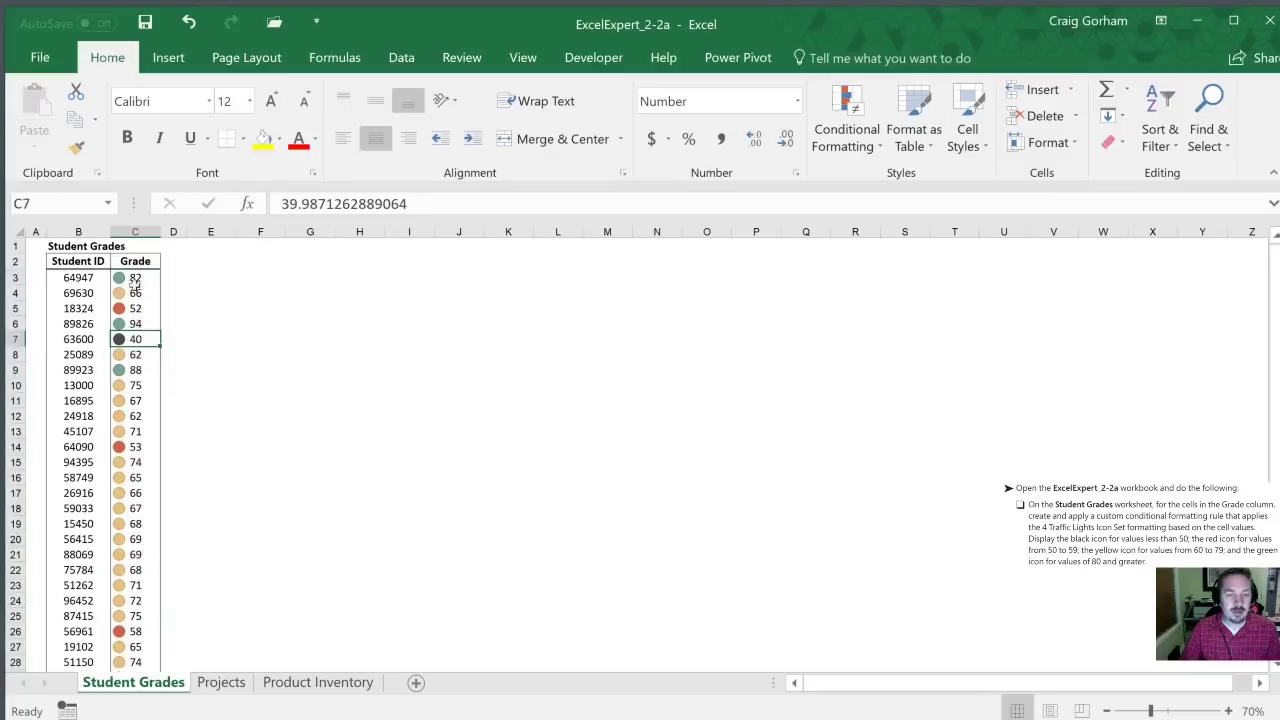
pyautogui.scroll(-2, 133, 405)
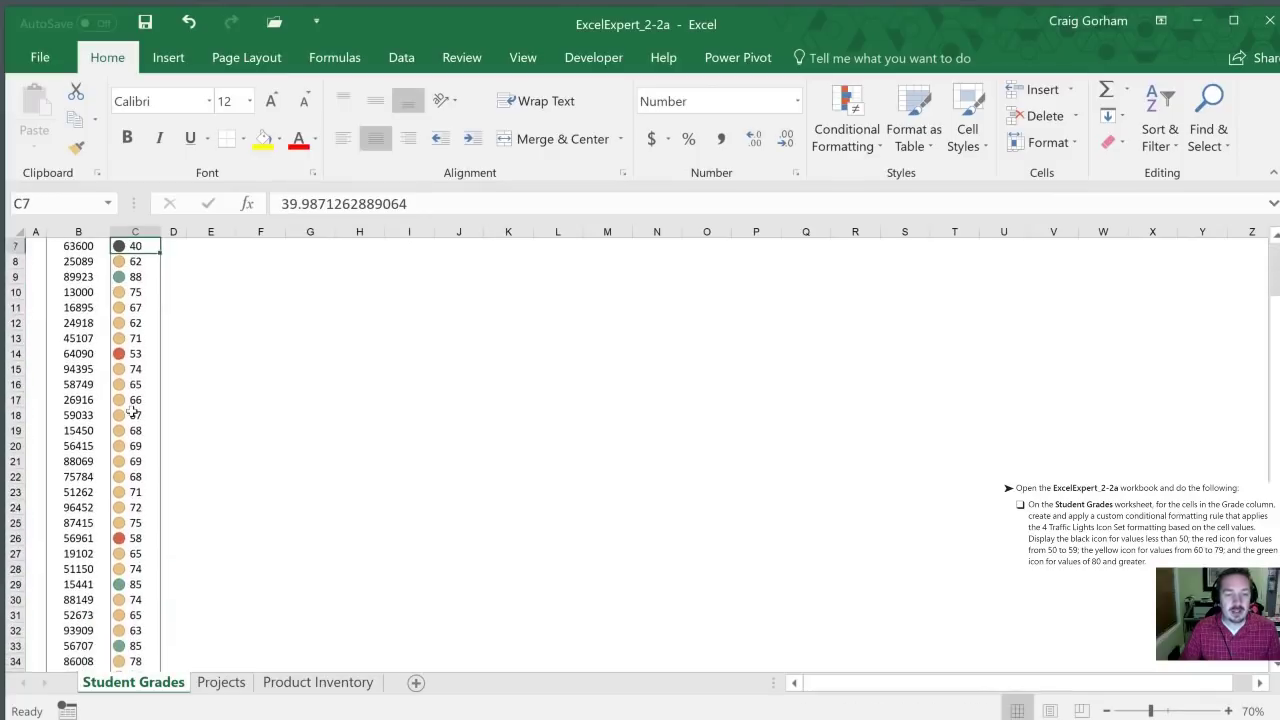
pyautogui.scroll(-7, 133, 410)
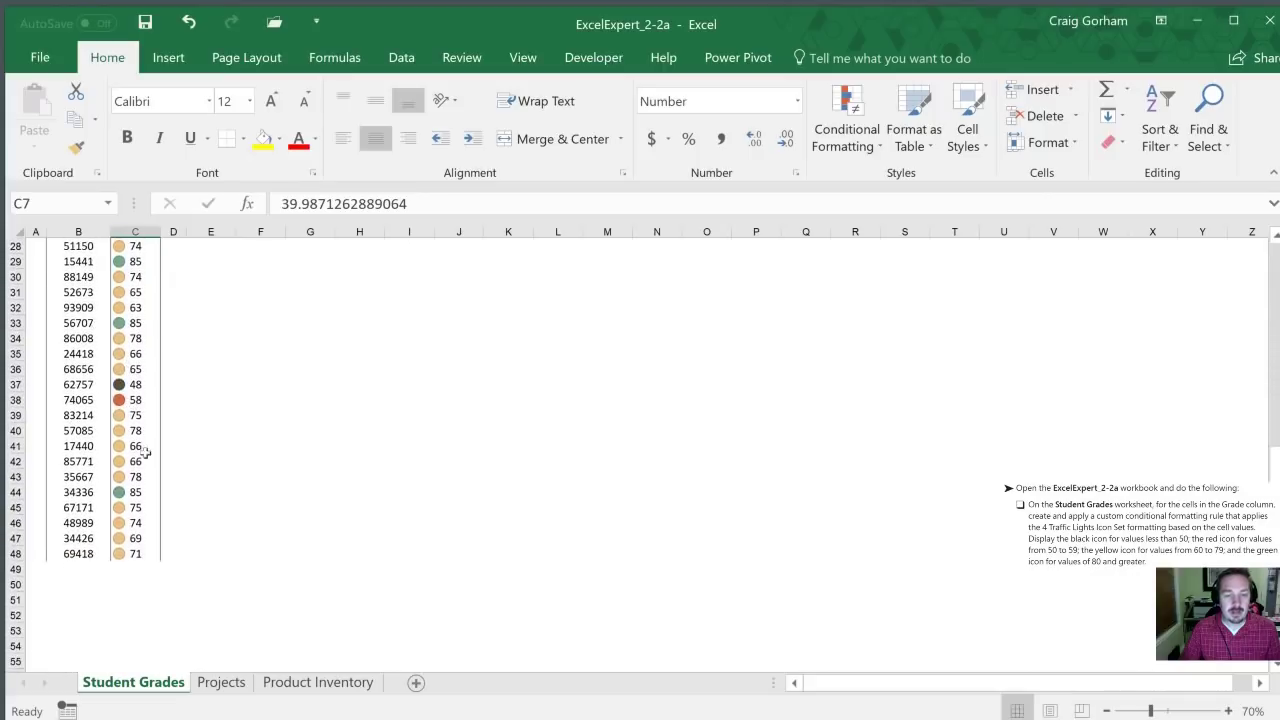
pyautogui.click(137, 386)
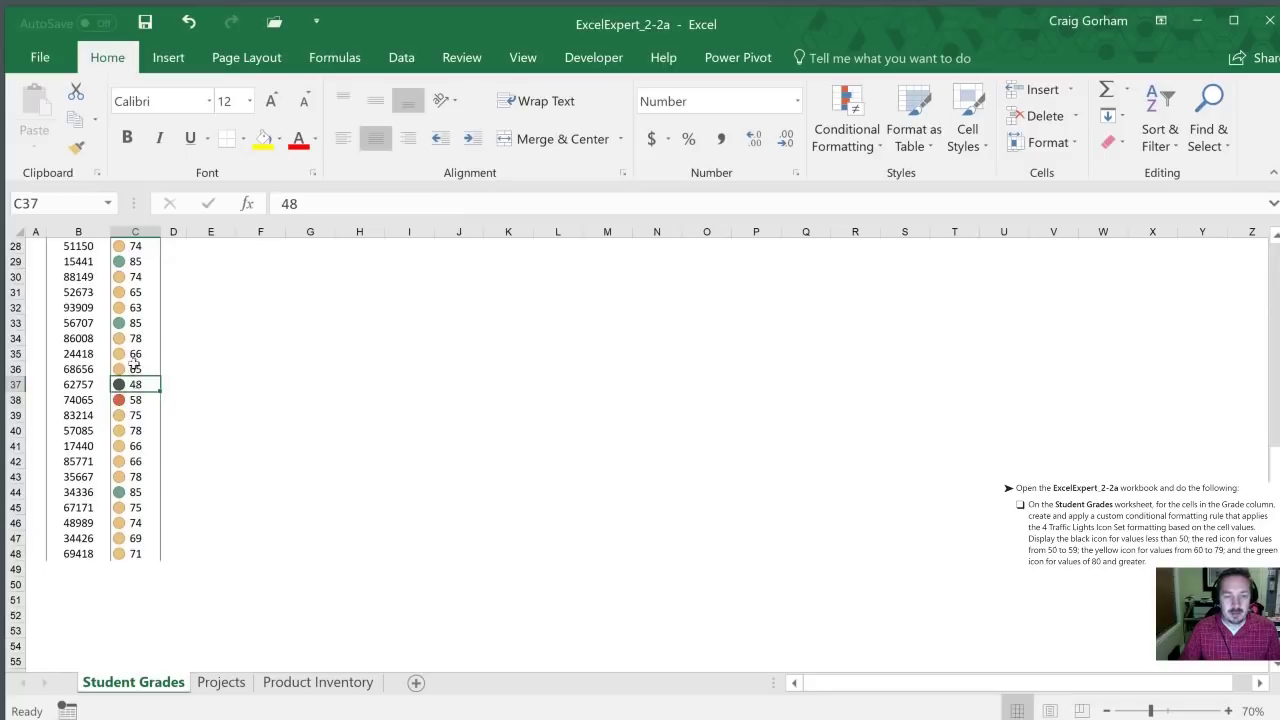
pyautogui.click(137, 401)
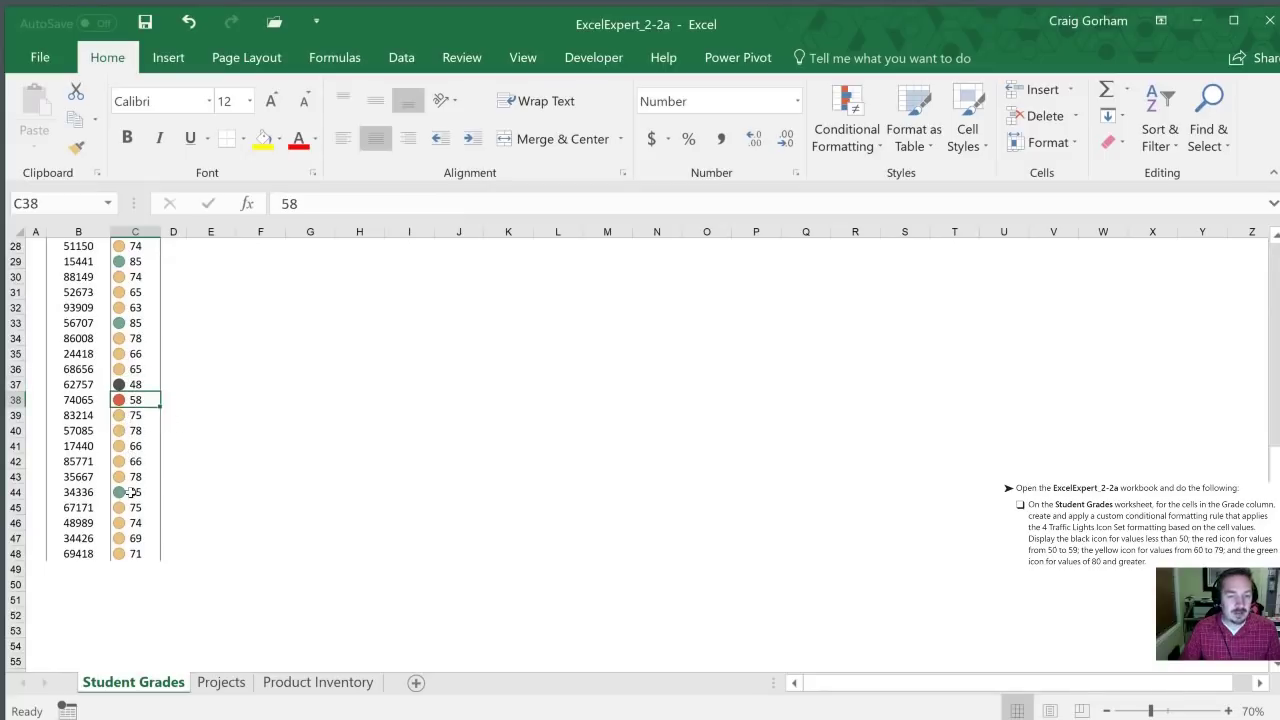
pyautogui.scroll(9, 131, 490)
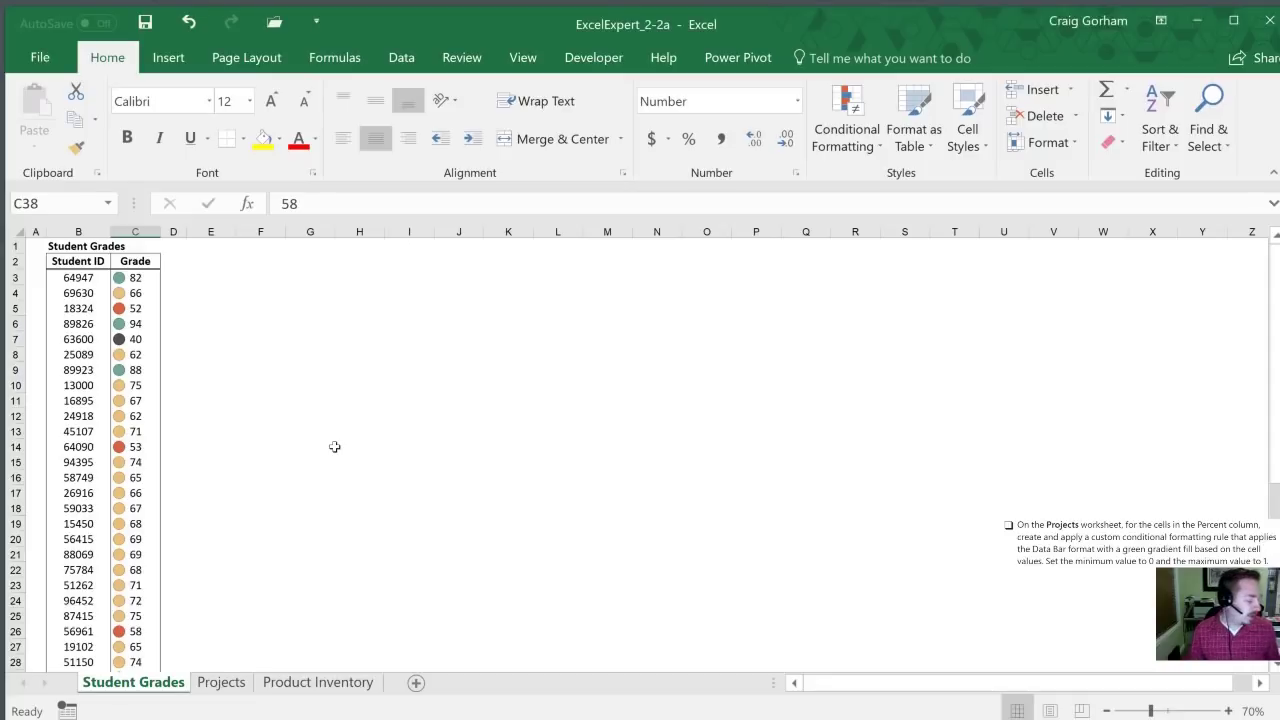
# Switch to the Projects sheet, select Percent values G3:G22, and zoom out to 70%
pyautogui.press('ctrl+Next')
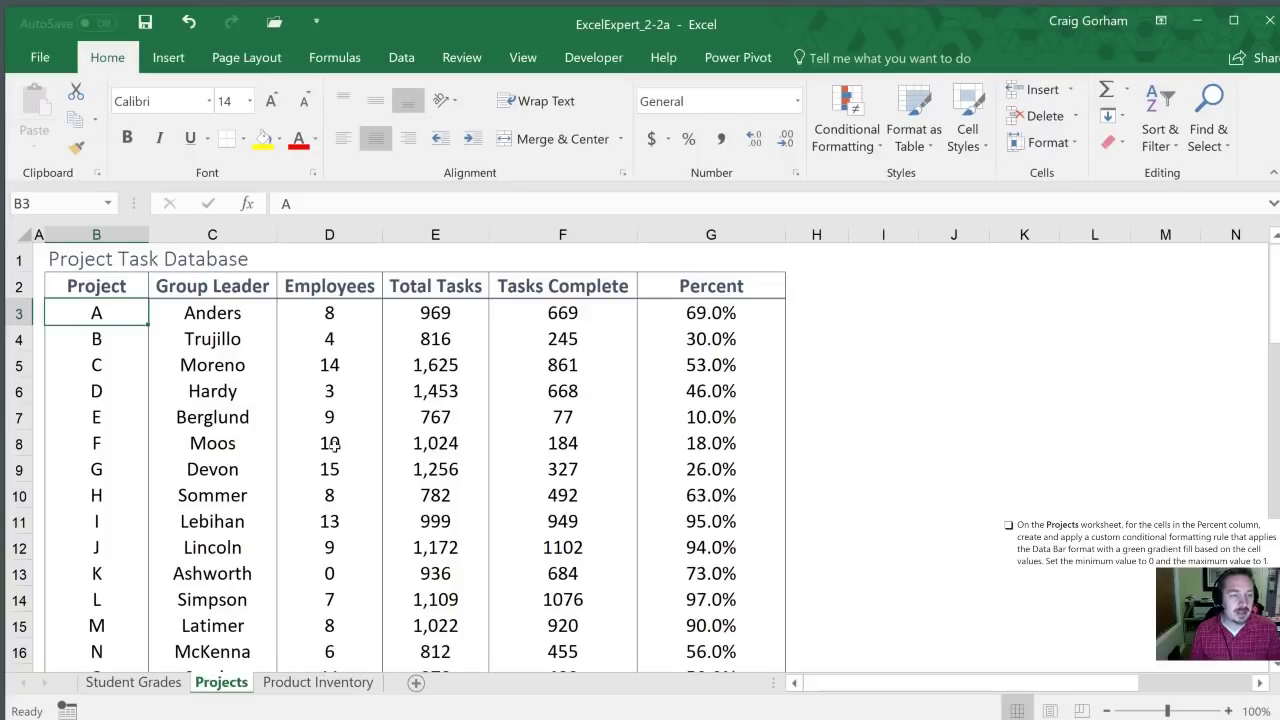
pyautogui.press('Right')
pyautogui.press('Right')
pyautogui.press('Right')
pyautogui.press('Right')
pyautogui.press('Right')
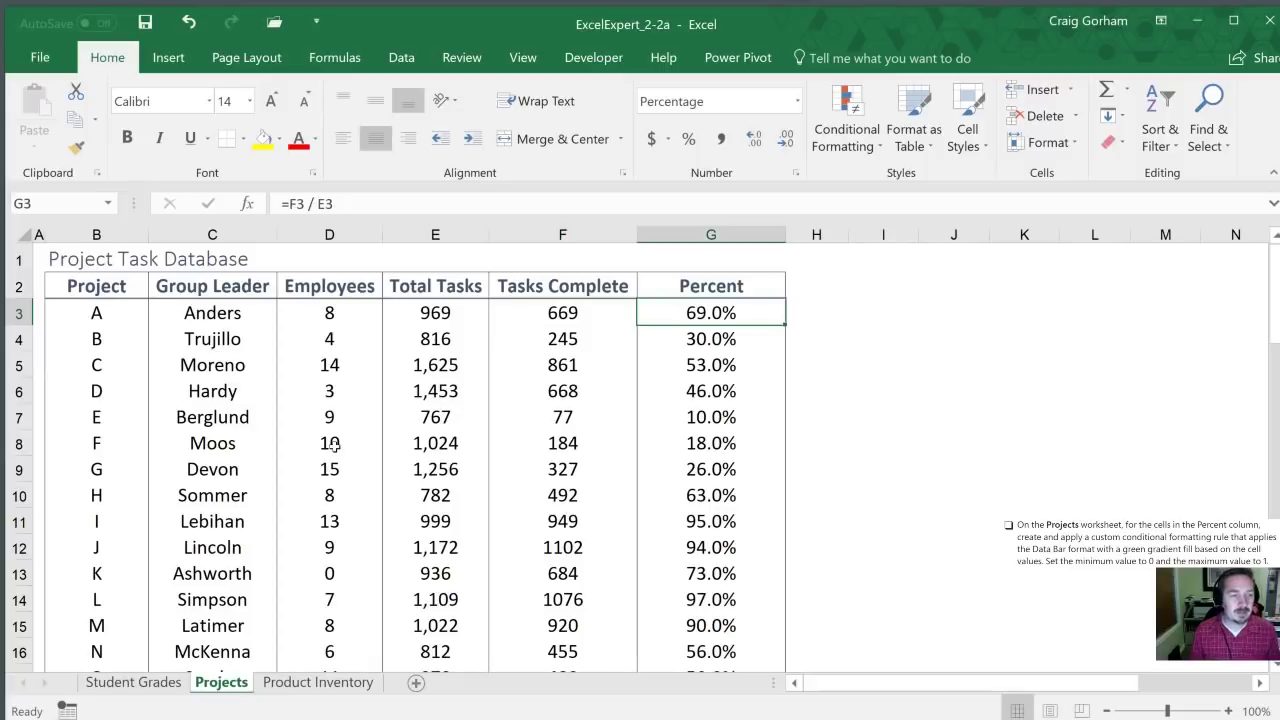
pyautogui.hotkey('ctrl', 'shift', 'Down')
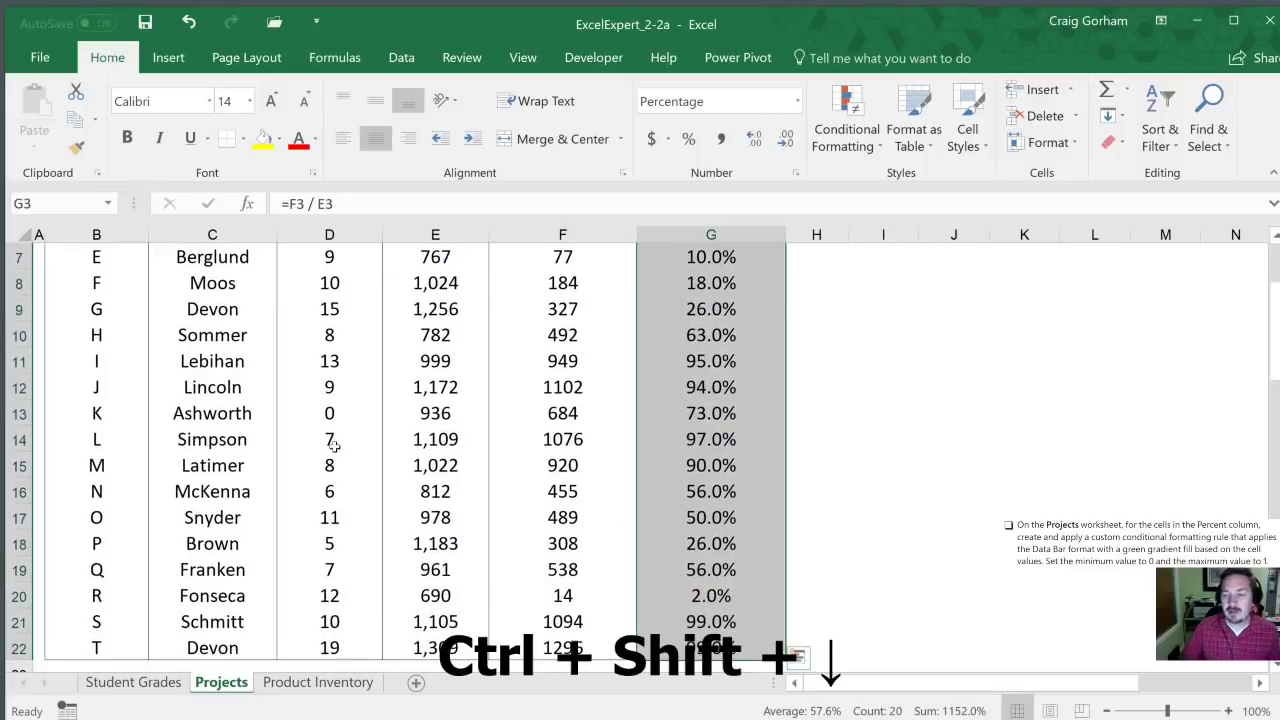
pyautogui.click(1106, 711)
pyautogui.click(1106, 711)
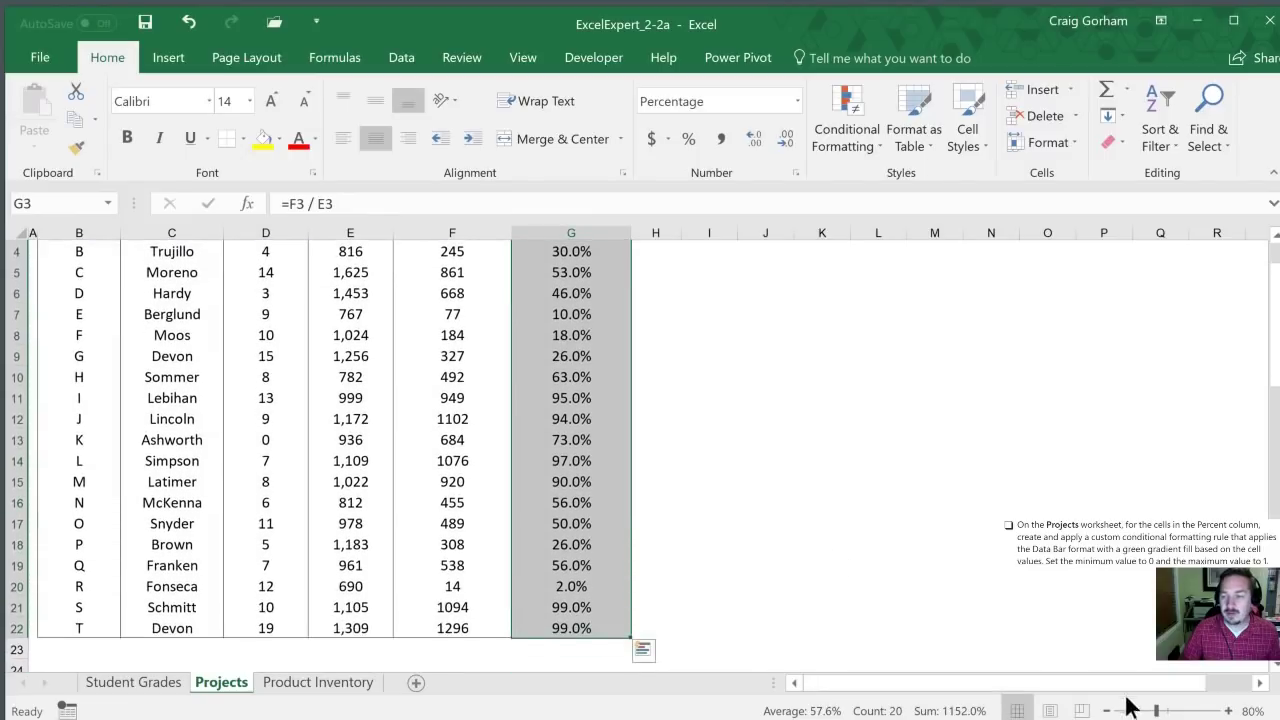
pyautogui.click(1106, 711)
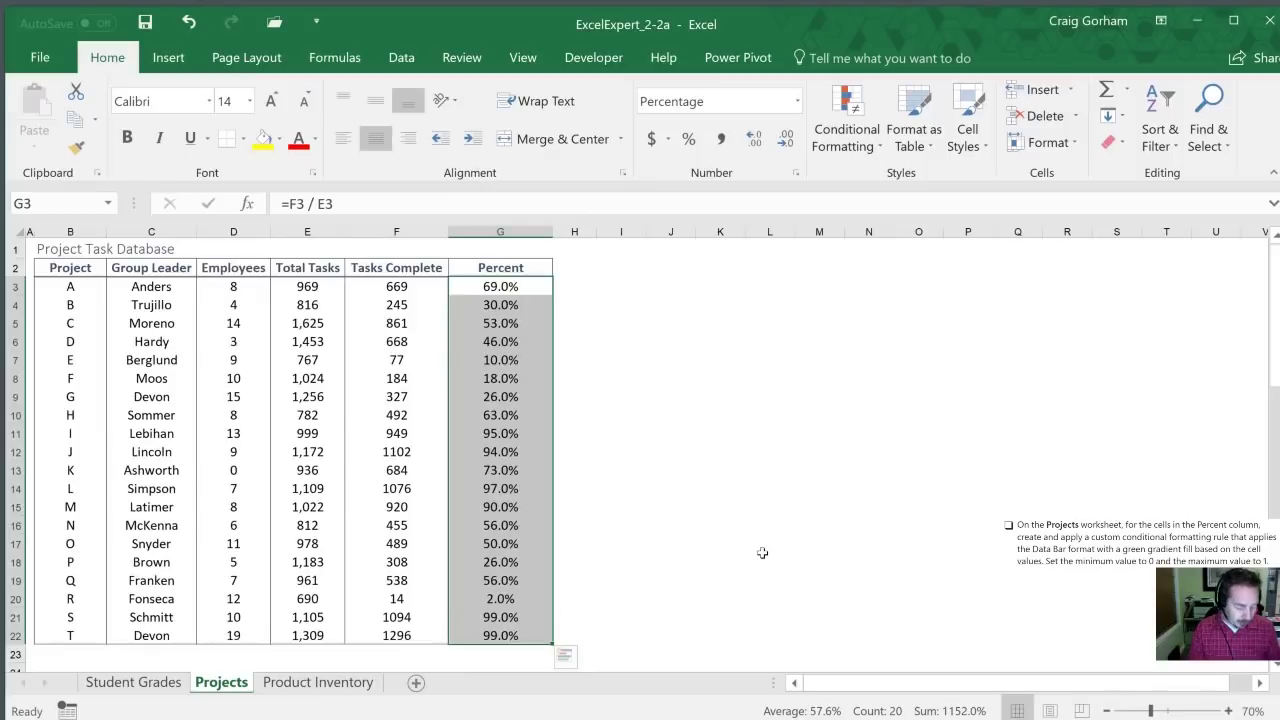
# Open the Conditional Formatting menu to show the Data Bars gradient and solid fill options
pyautogui.press('alt')
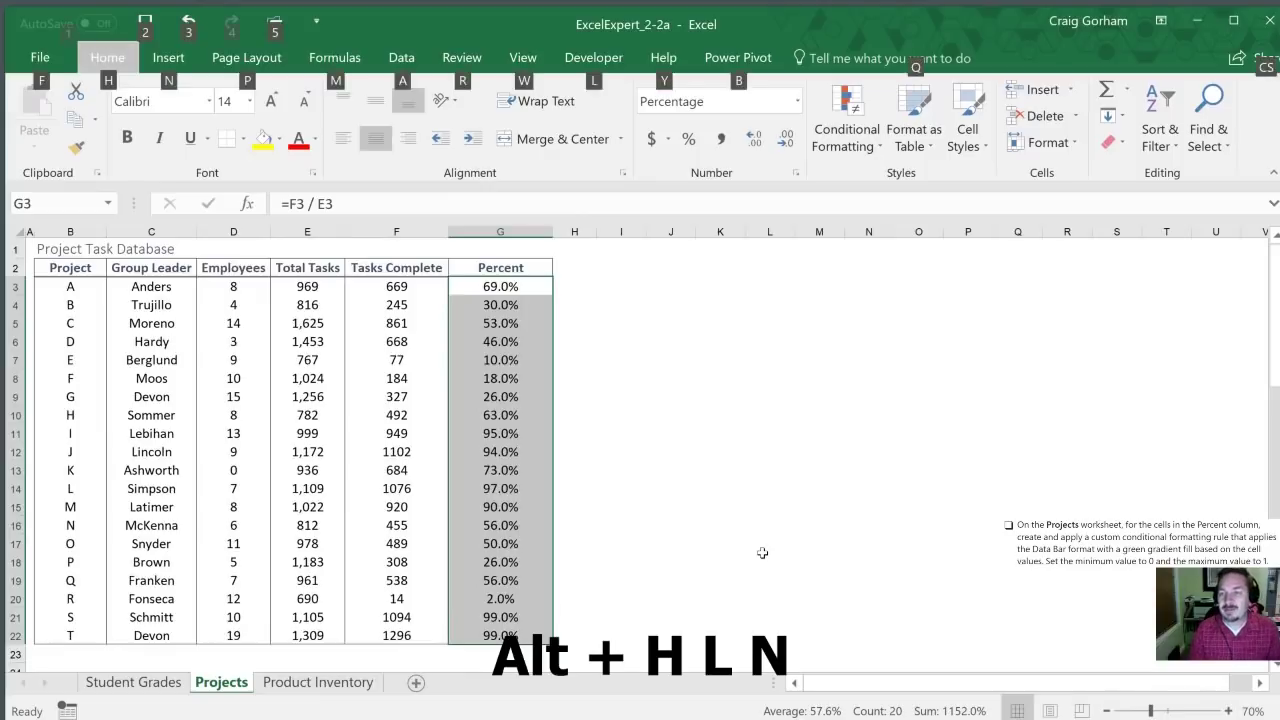
pyautogui.press('h')
pyautogui.press('l')
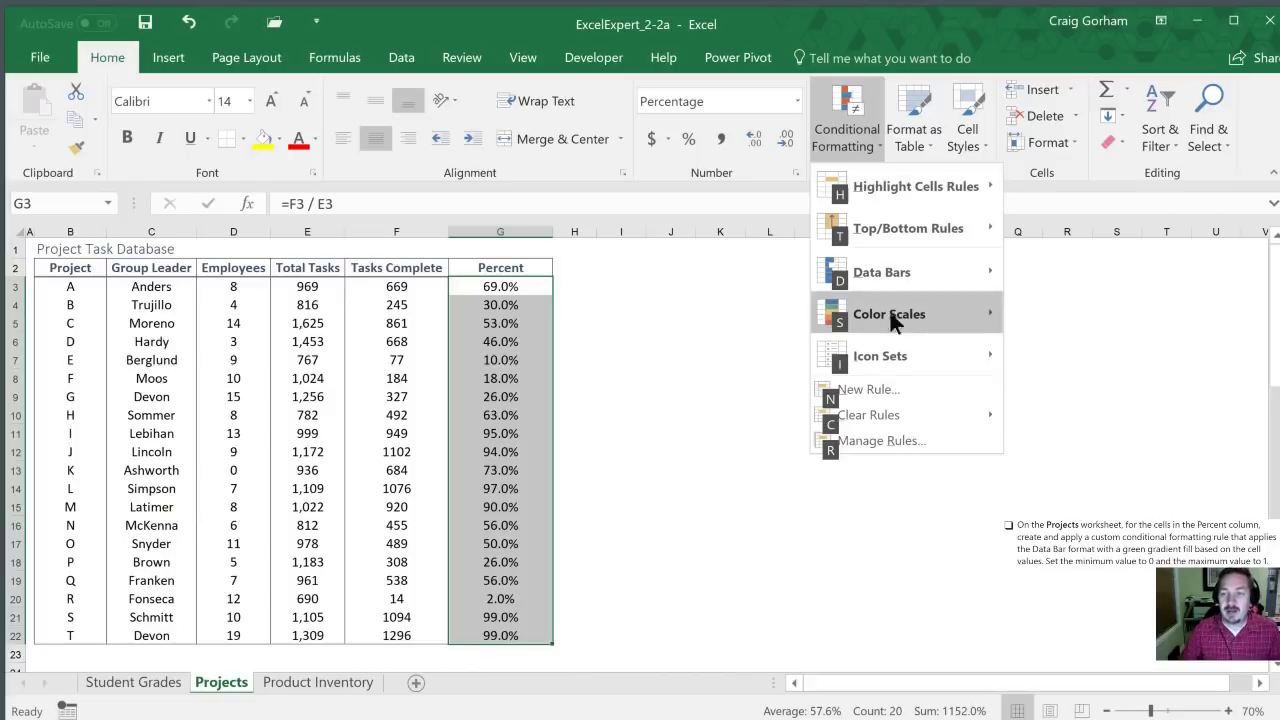
pyautogui.moveTo(893, 272)
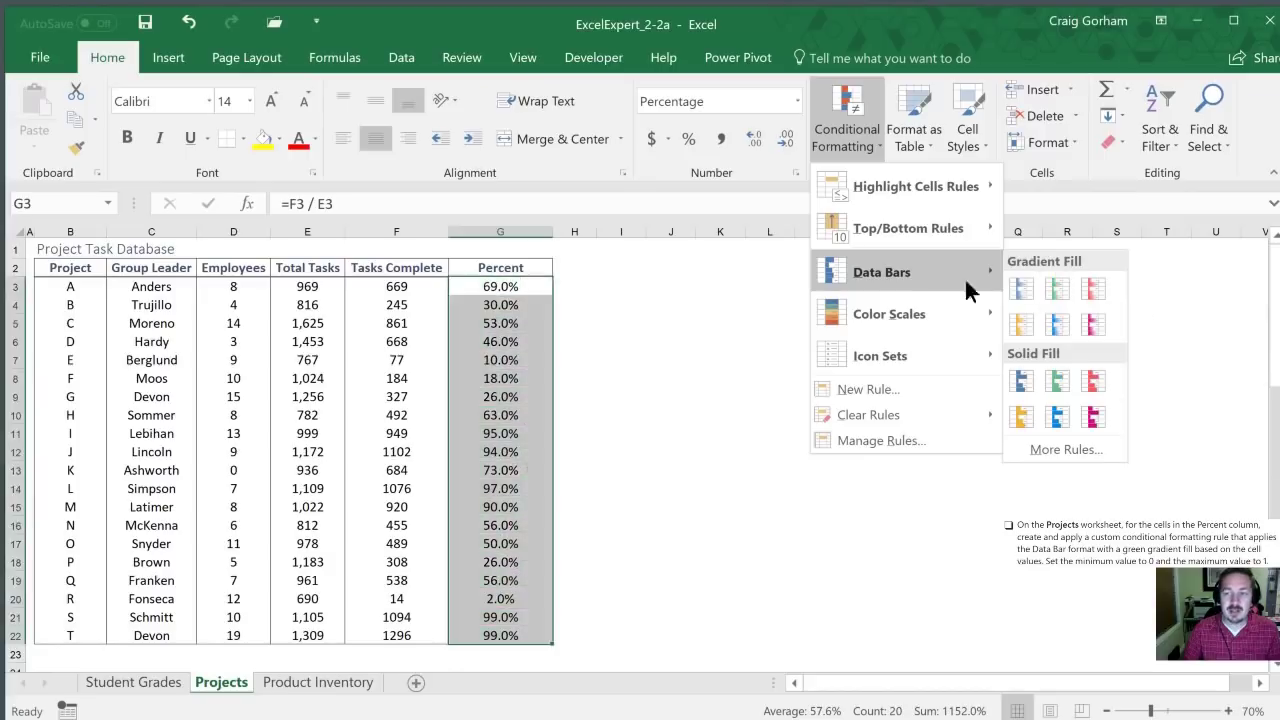
# Create a new Data Bar rule, initially setting minimum and maximum types to Number
pyautogui.click(846, 390)
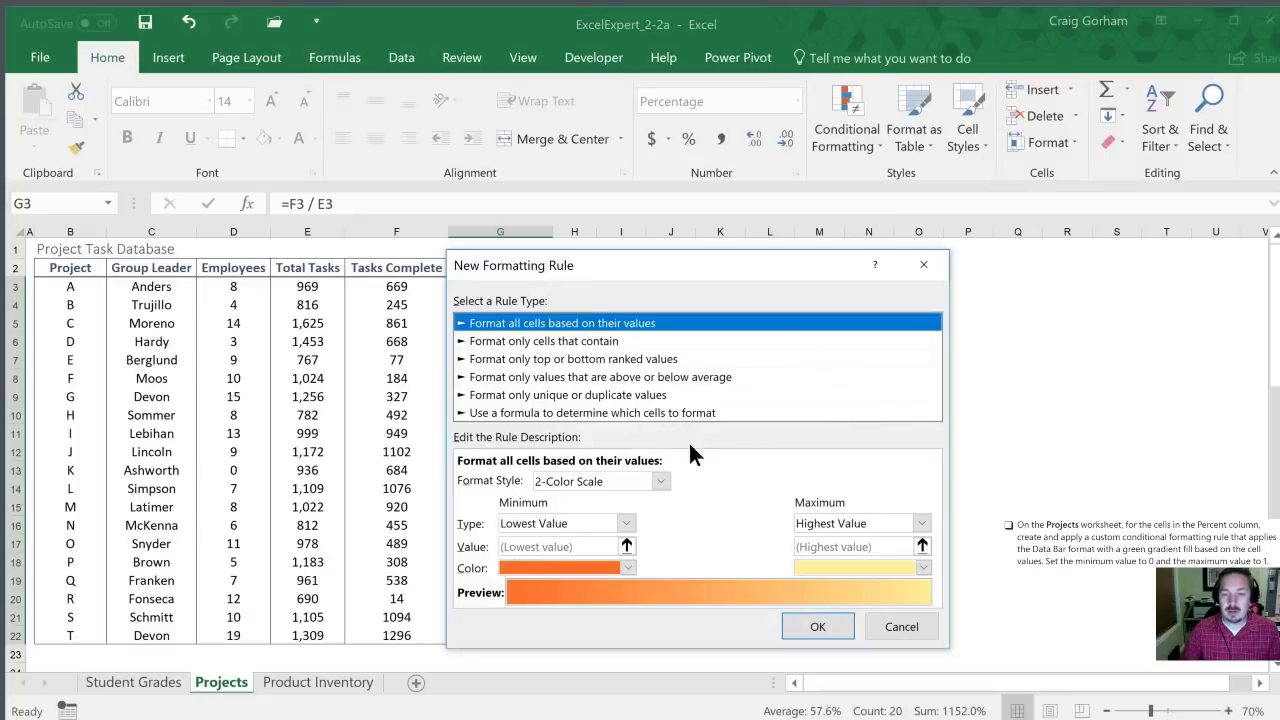
pyautogui.click(660, 481)
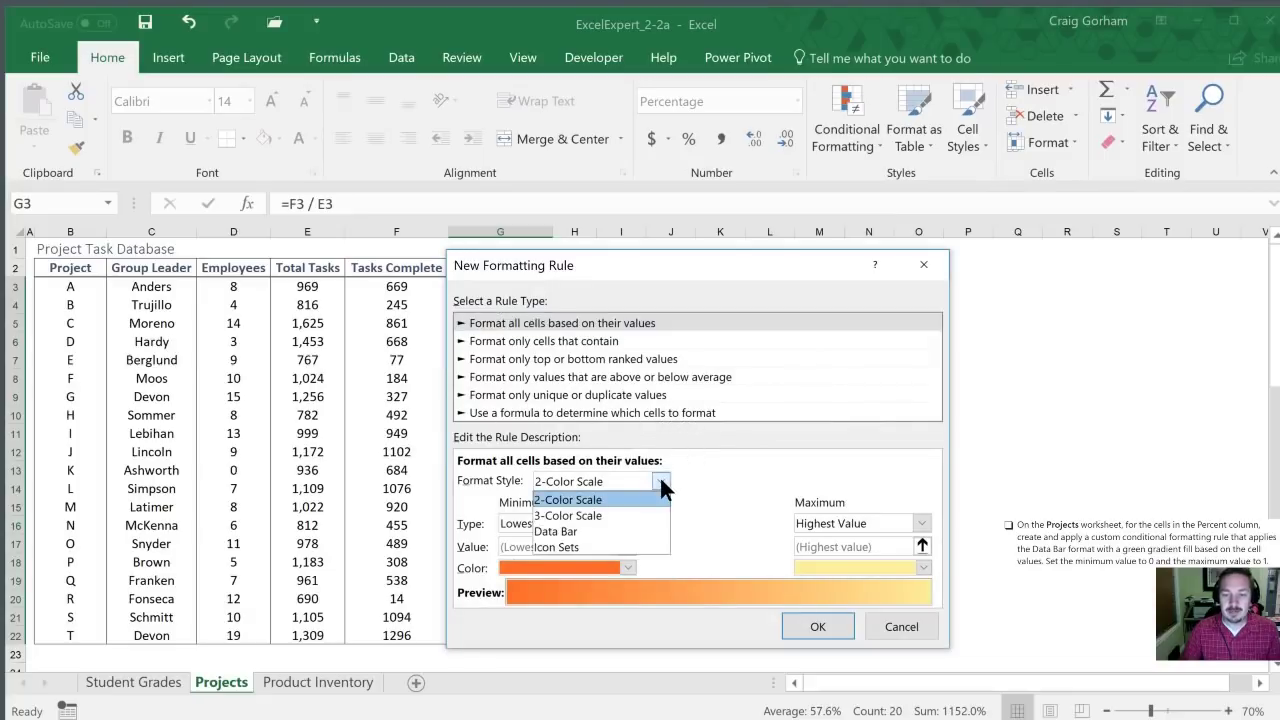
pyautogui.click(566, 533)
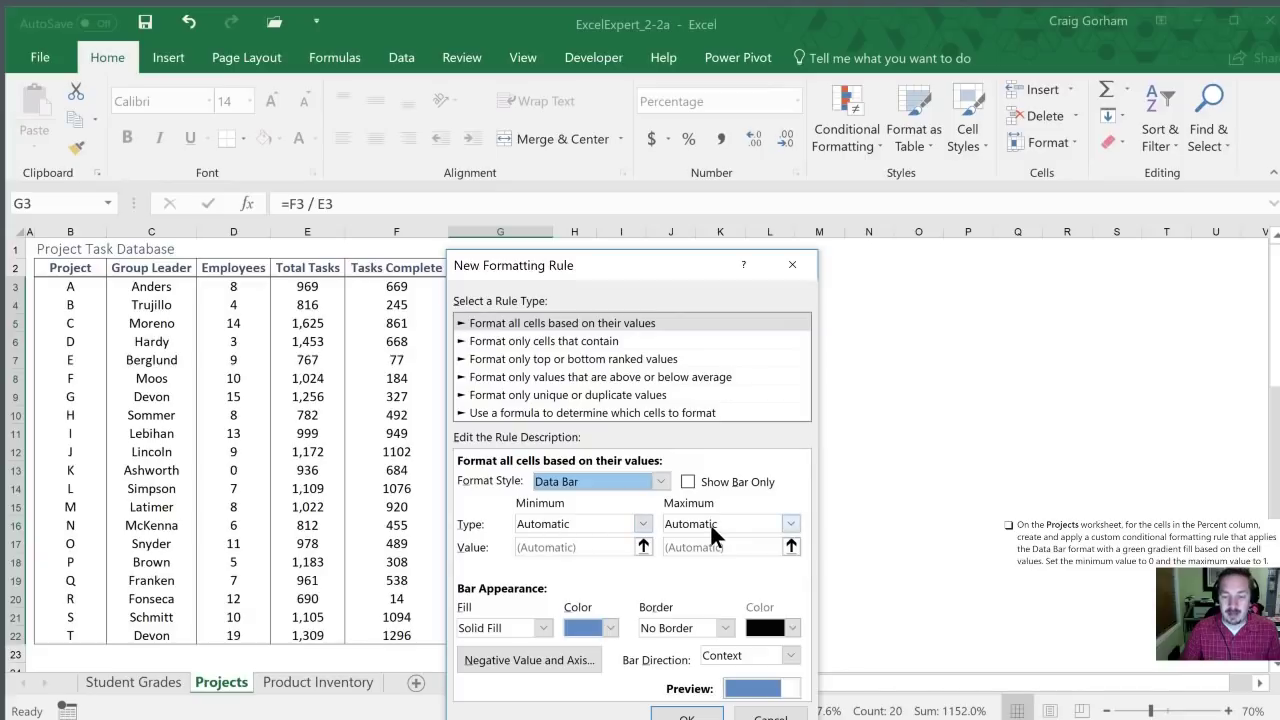
pyautogui.click(643, 525)
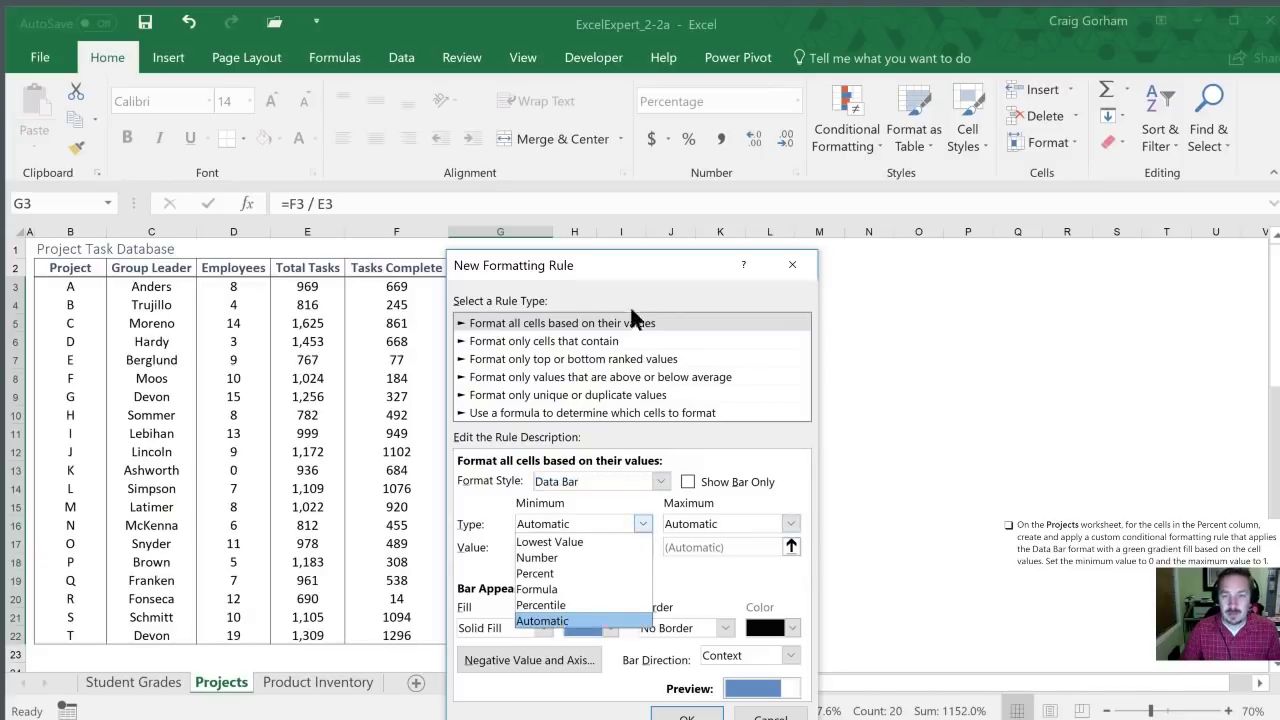
pyautogui.click(653, 252)
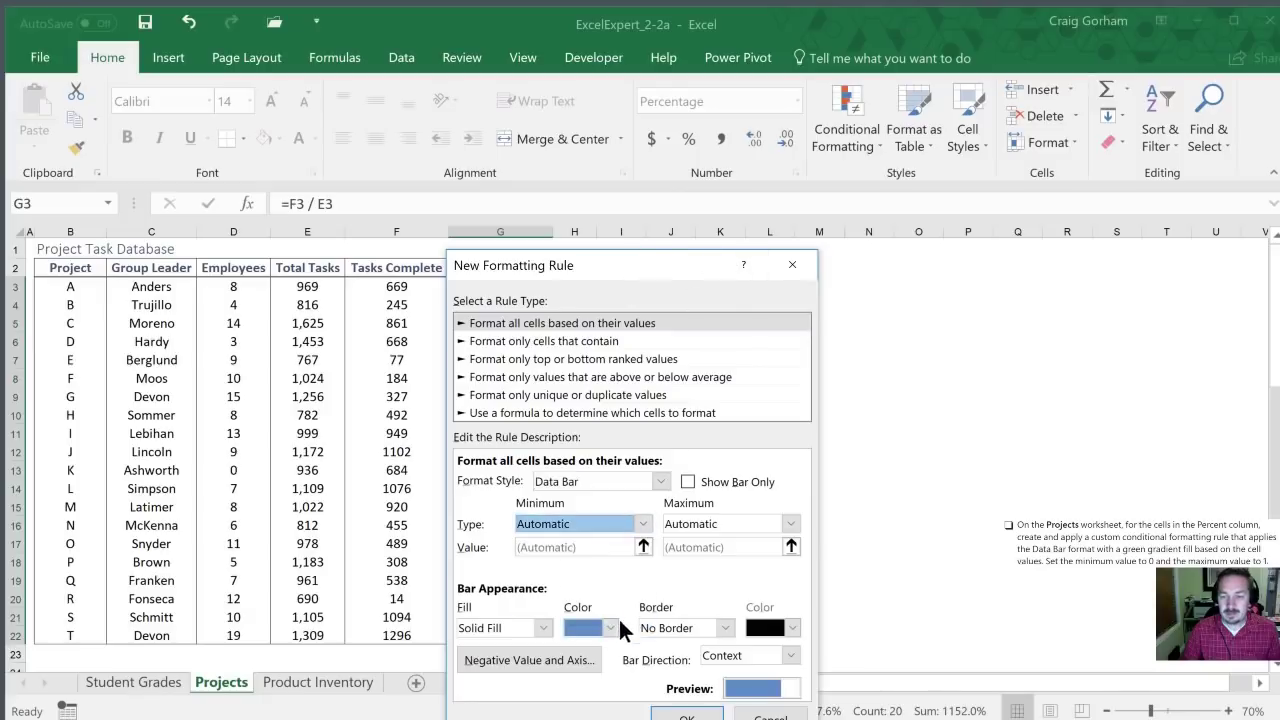
pyautogui.click(643, 525)
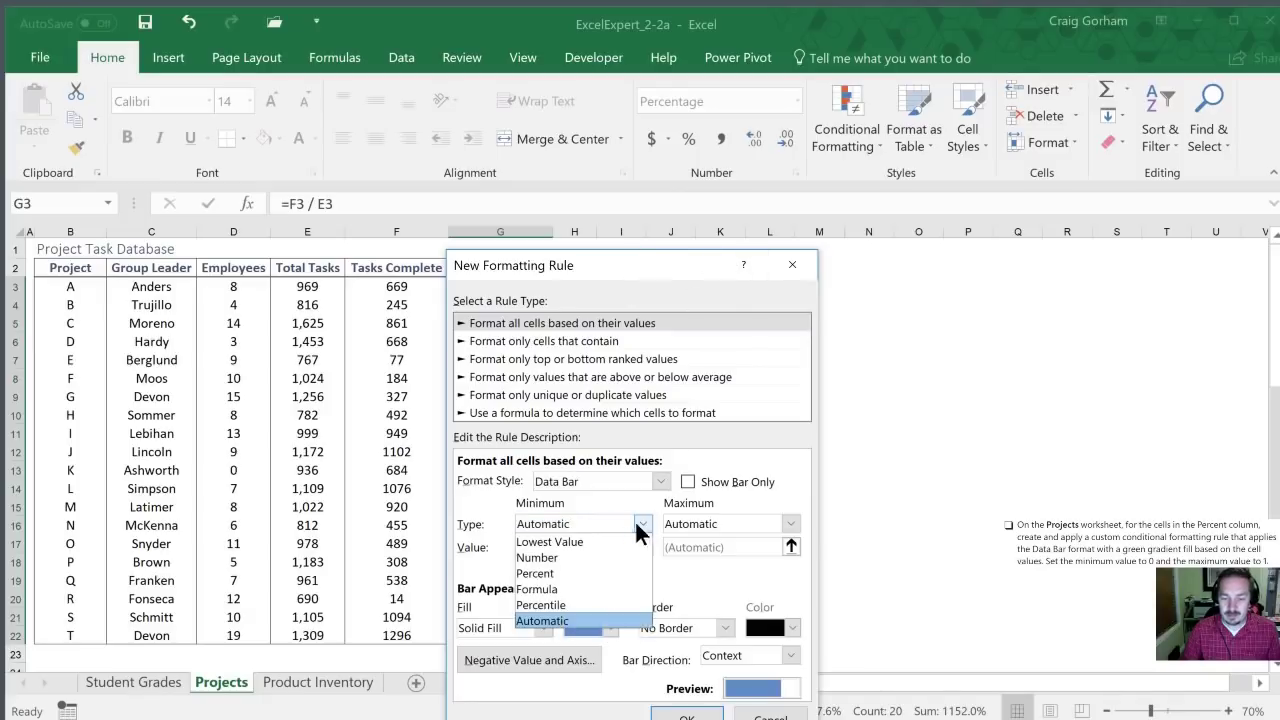
pyautogui.click(590, 563)
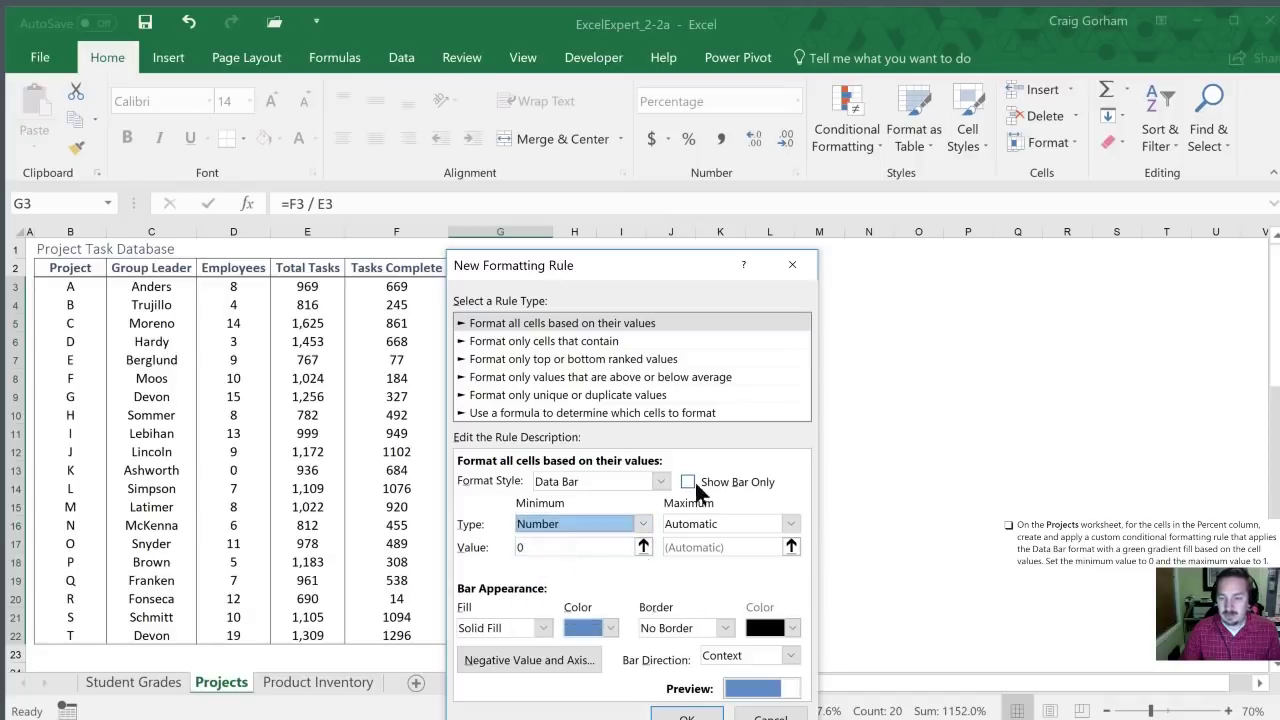
pyautogui.click(793, 521)
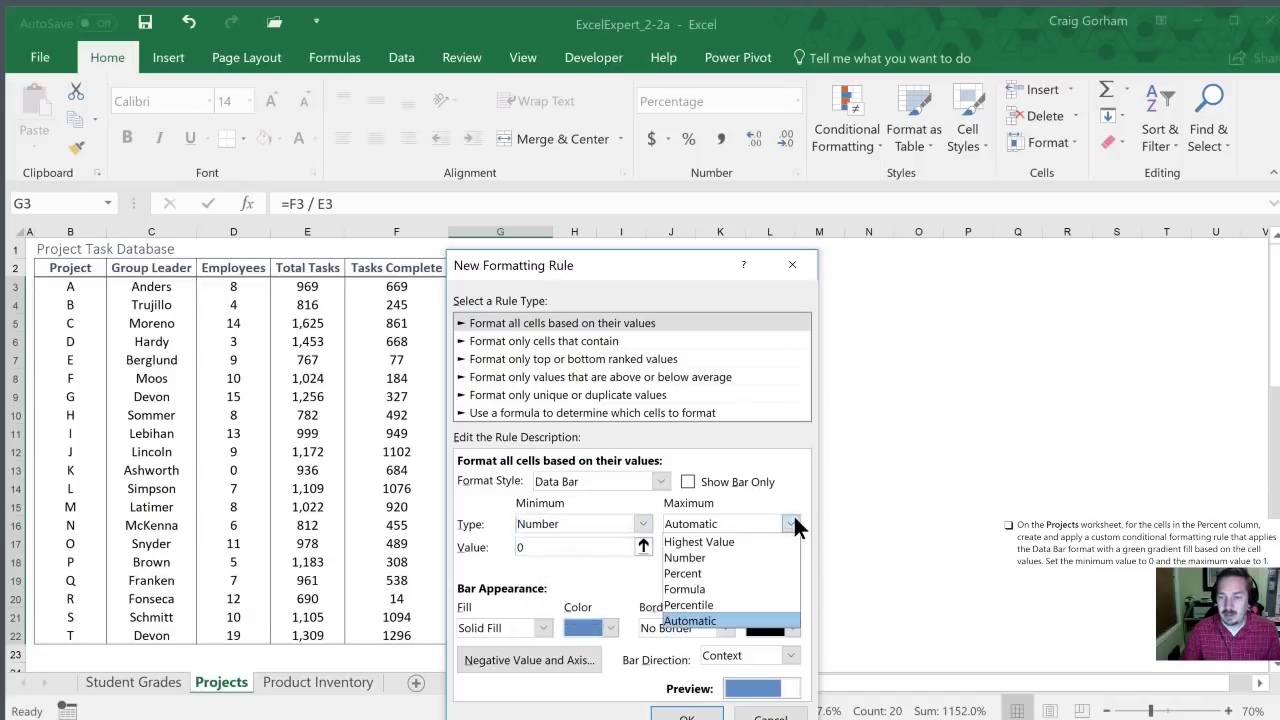
pyautogui.click(741, 558)
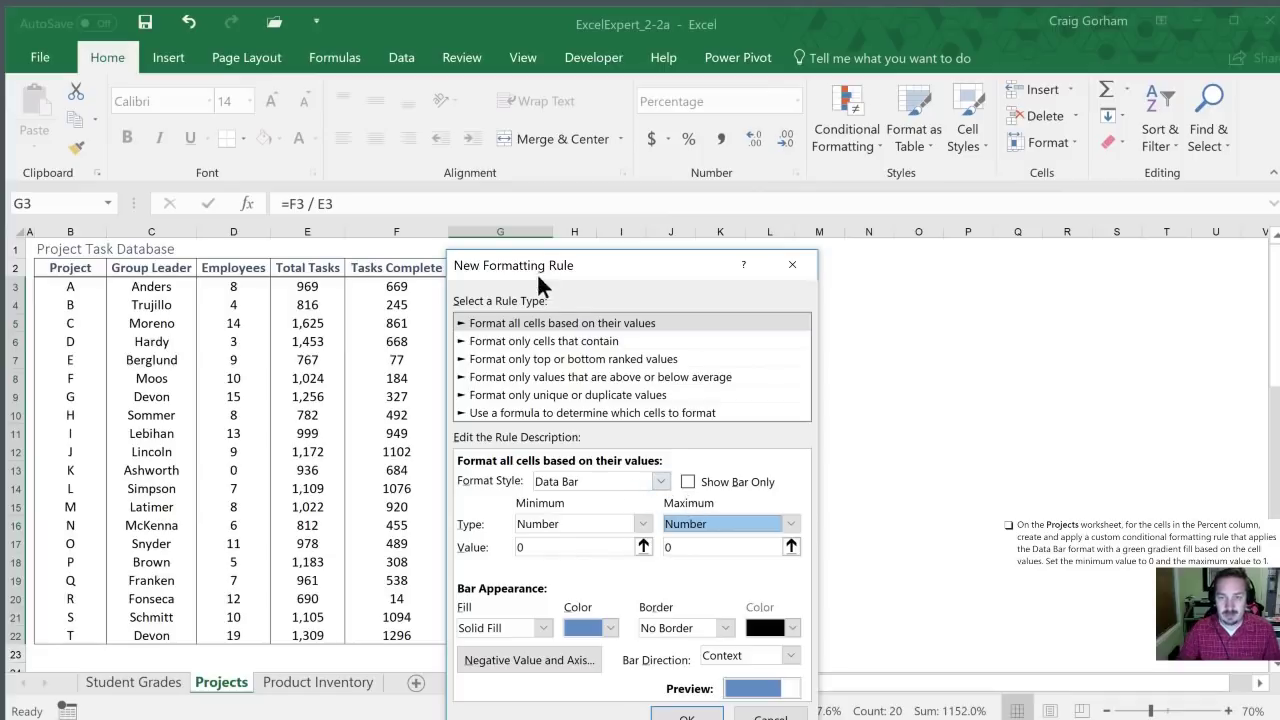
# Switch the minimum and maximum types to Percent, scaling from 0 to 100
pyautogui.moveTo(584, 268)
pyautogui.mouseDown()
pyautogui.moveTo(780, 285)
pyautogui.moveTo(733, 247)
pyautogui.mouseUp()
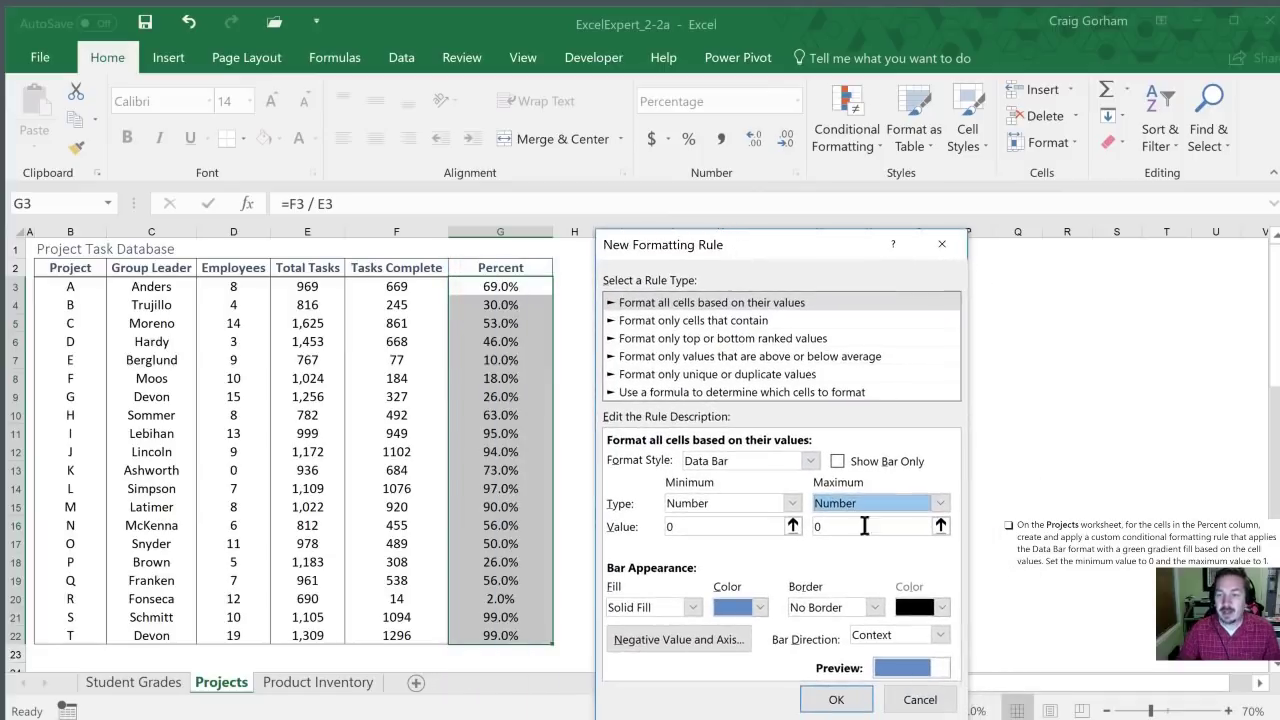
pyautogui.click(792, 504)
pyautogui.click(735, 550)
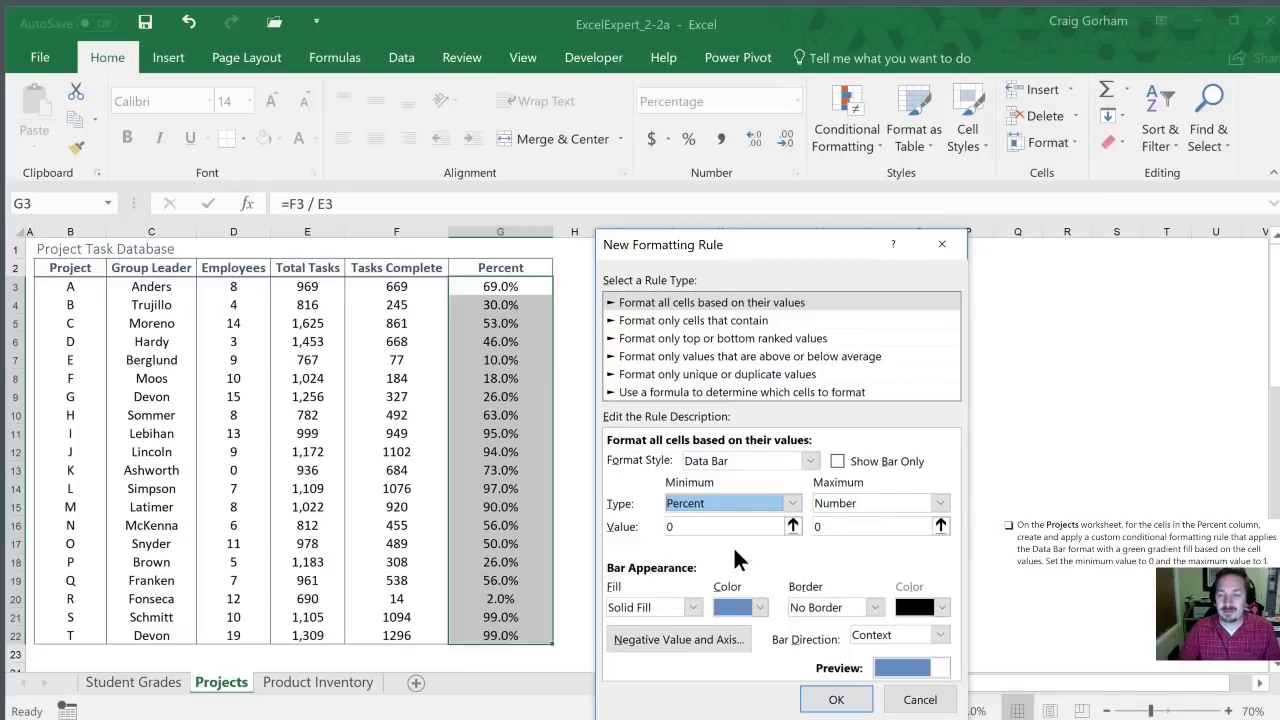
pyautogui.click(941, 503)
pyautogui.click(888, 547)
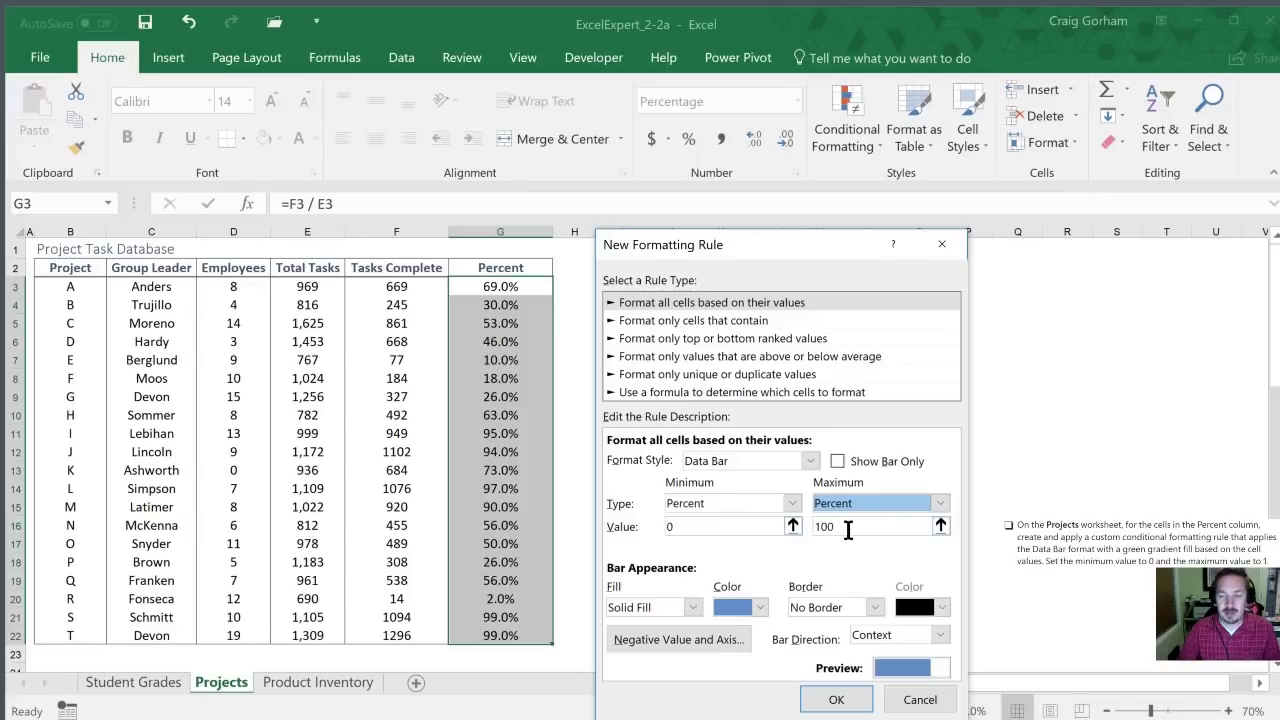
# Set the bar fill to Gradient Fill in green and confirm the rule with OK
pyautogui.click(692, 607)
pyautogui.click(648, 640)
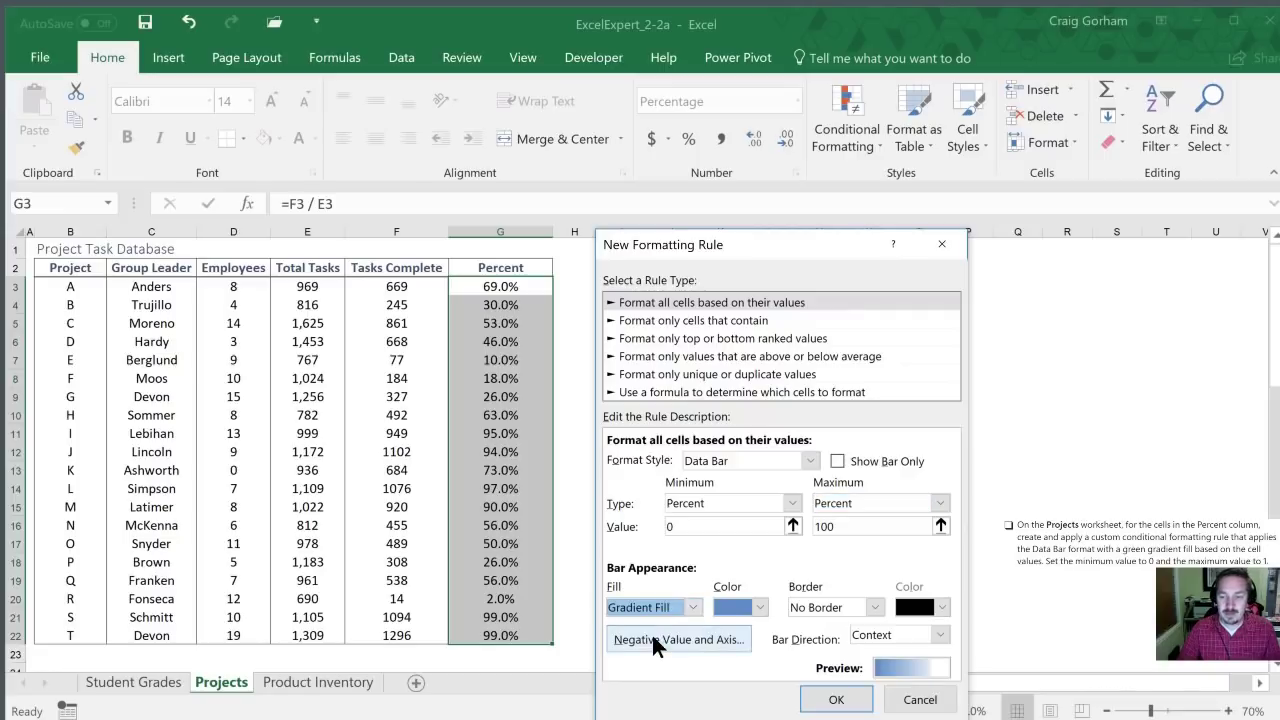
pyautogui.click(760, 607)
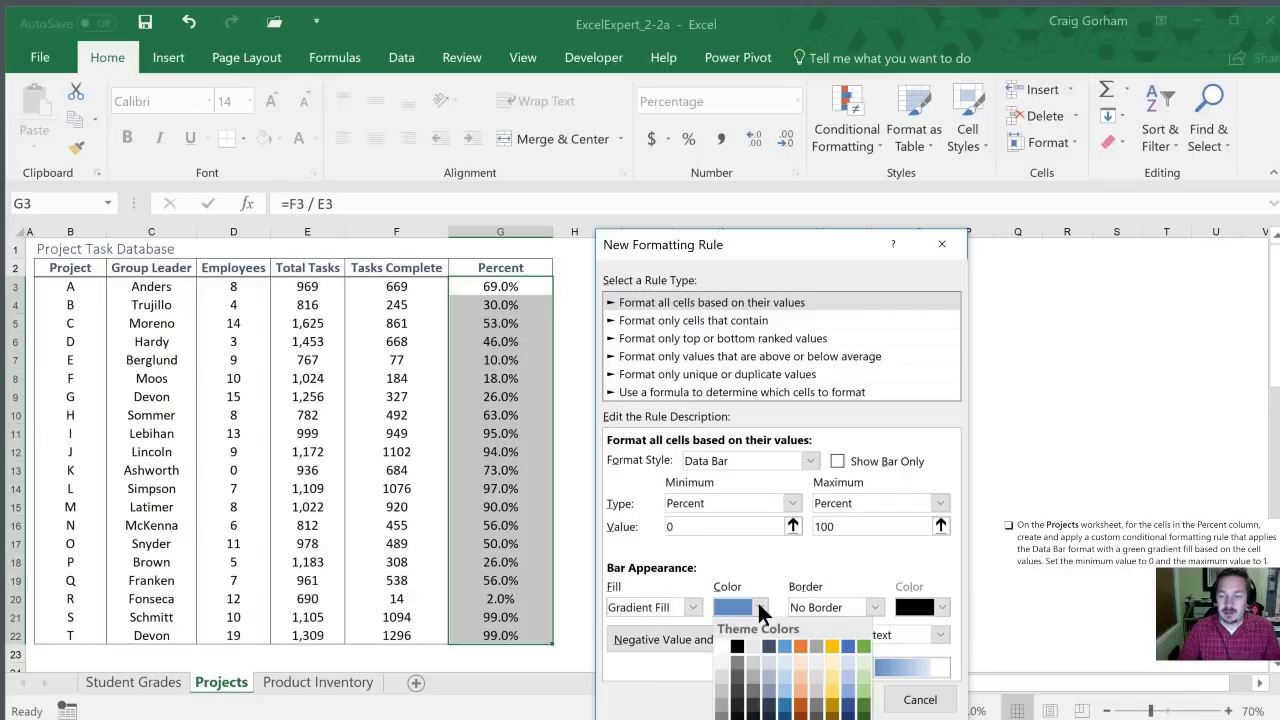
pyautogui.click(701, 248)
pyautogui.moveTo(737, 243); pyautogui.dragTo(708, 73)
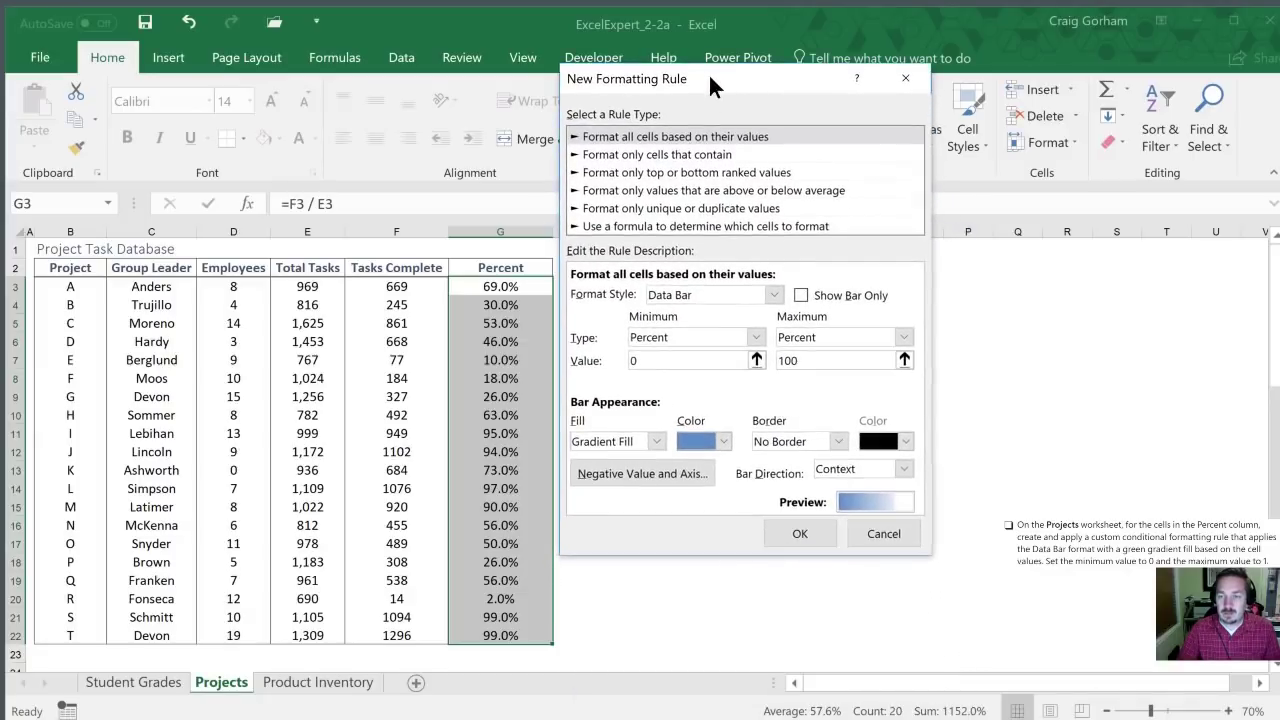
pyautogui.click(718, 438)
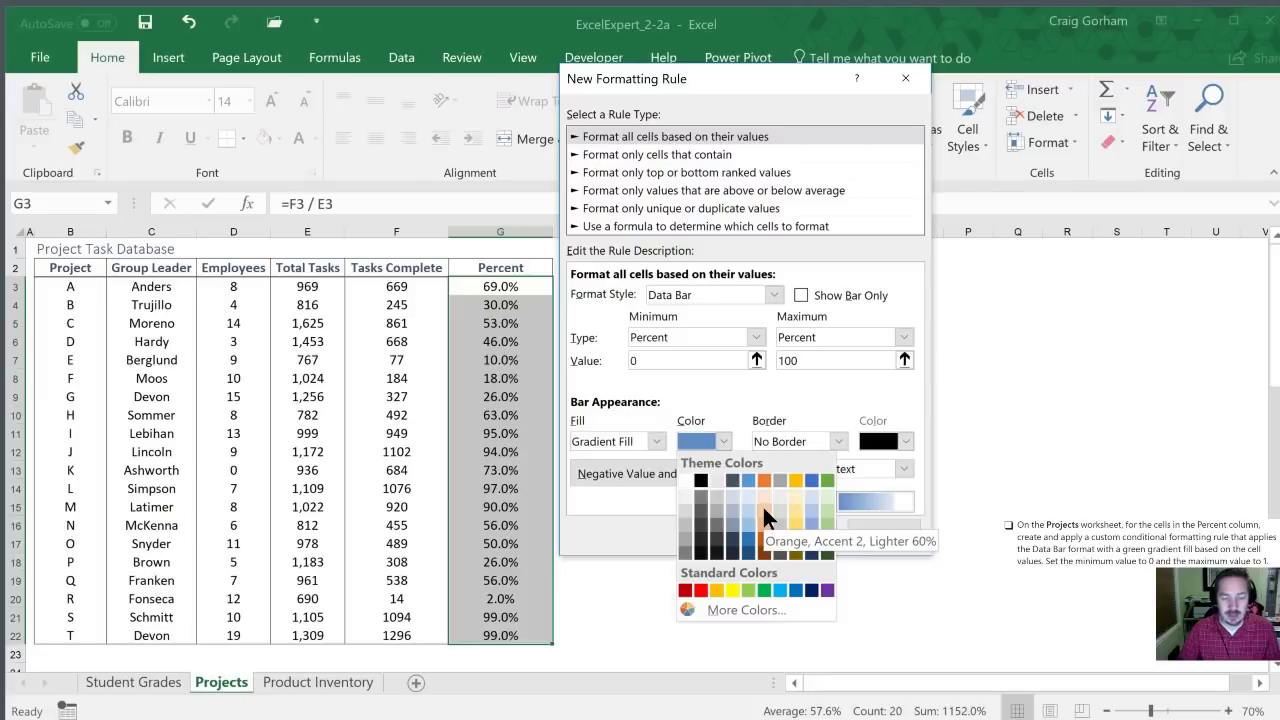
pyautogui.click(766, 592)
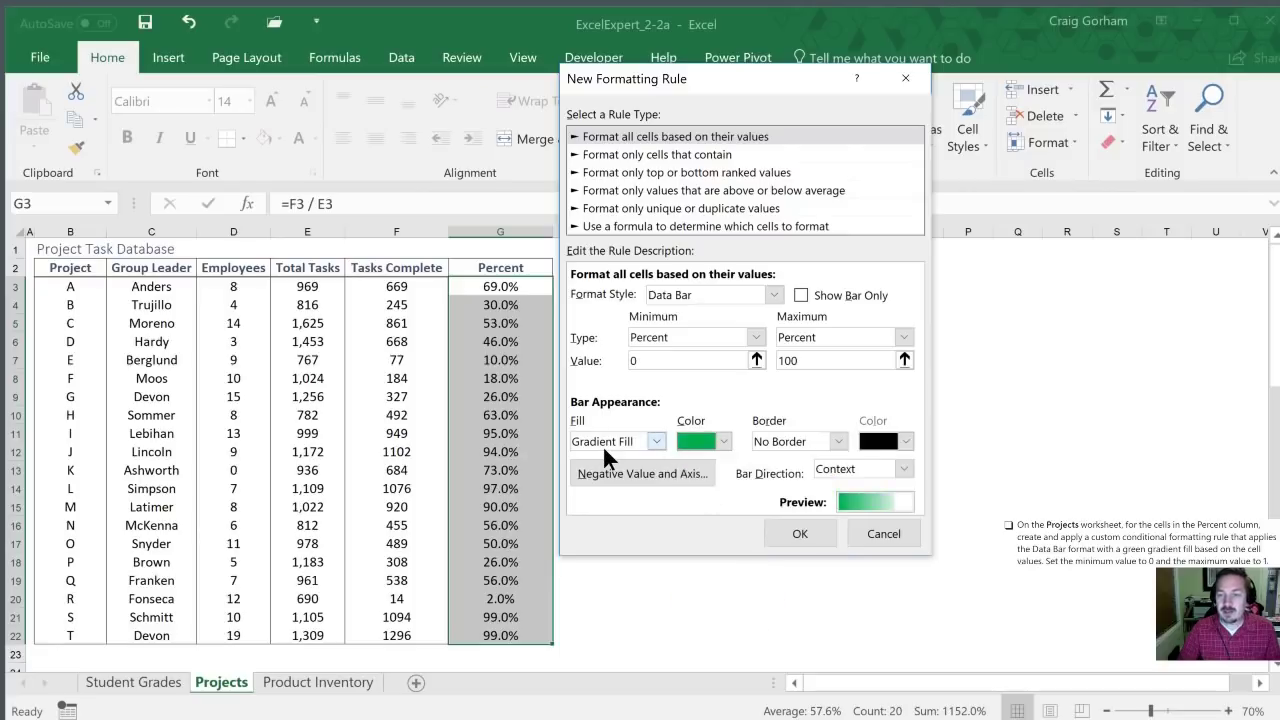
pyautogui.click(800, 534)
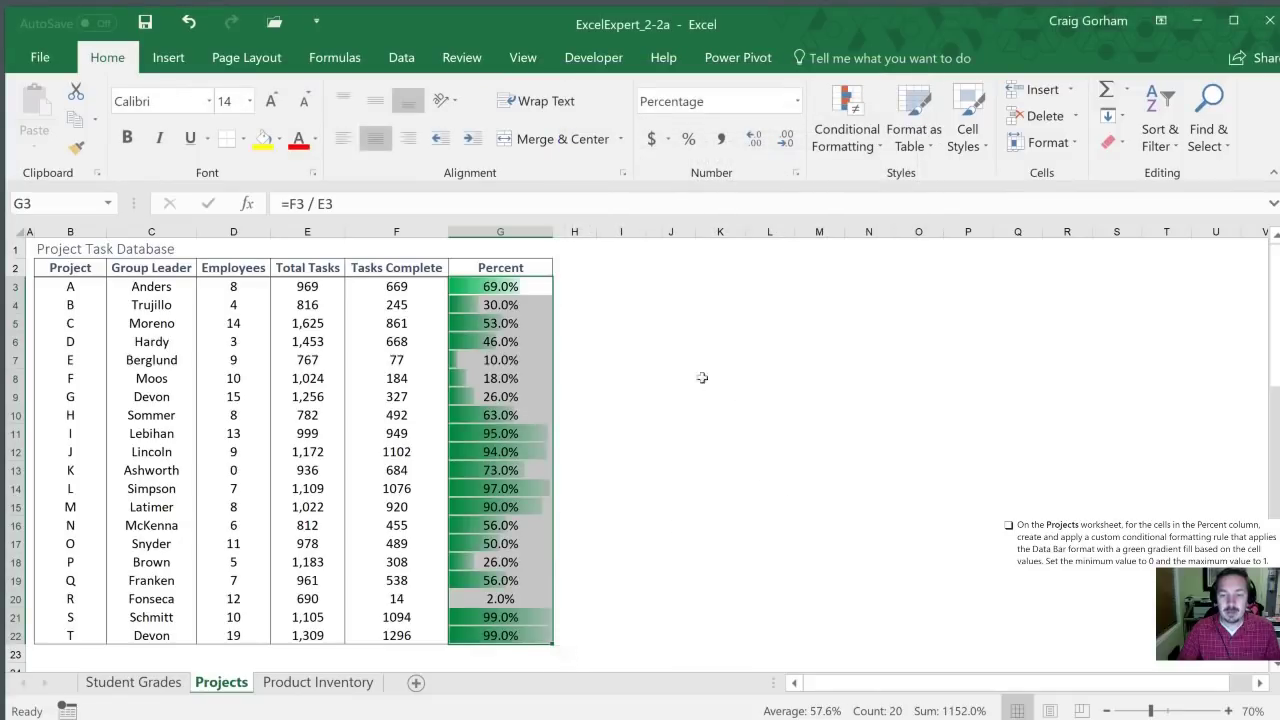
pyautogui.click(505, 321)
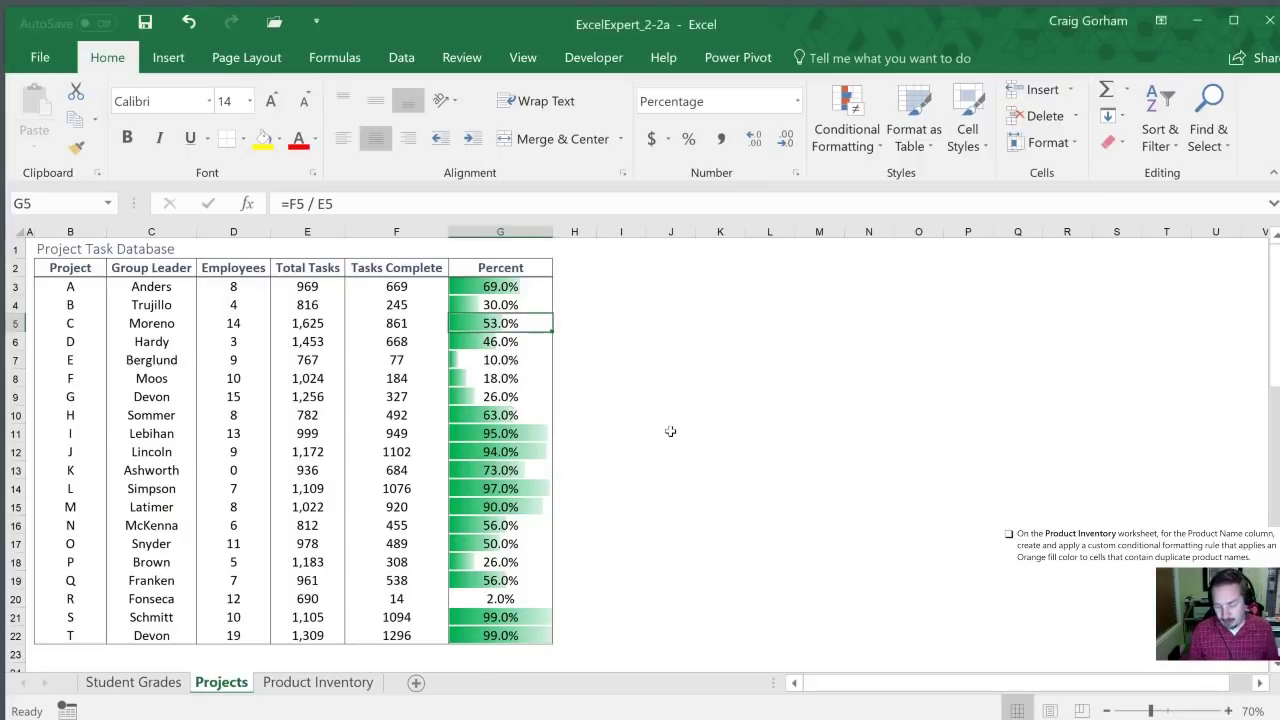
# Switch to Product Inventory, zoom out to 60%, and select product names A2:A28
pyautogui.press('ctrl+Next')
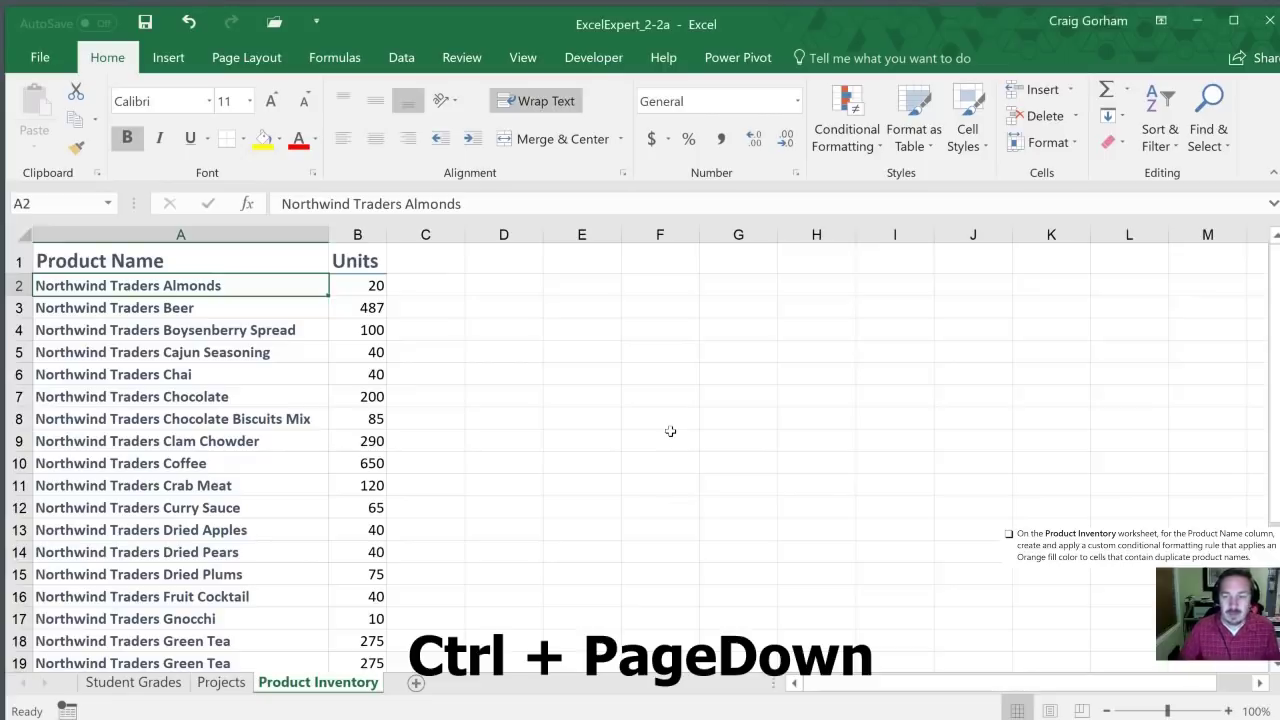
pyautogui.click(1106, 711)
pyautogui.click(1106, 711)
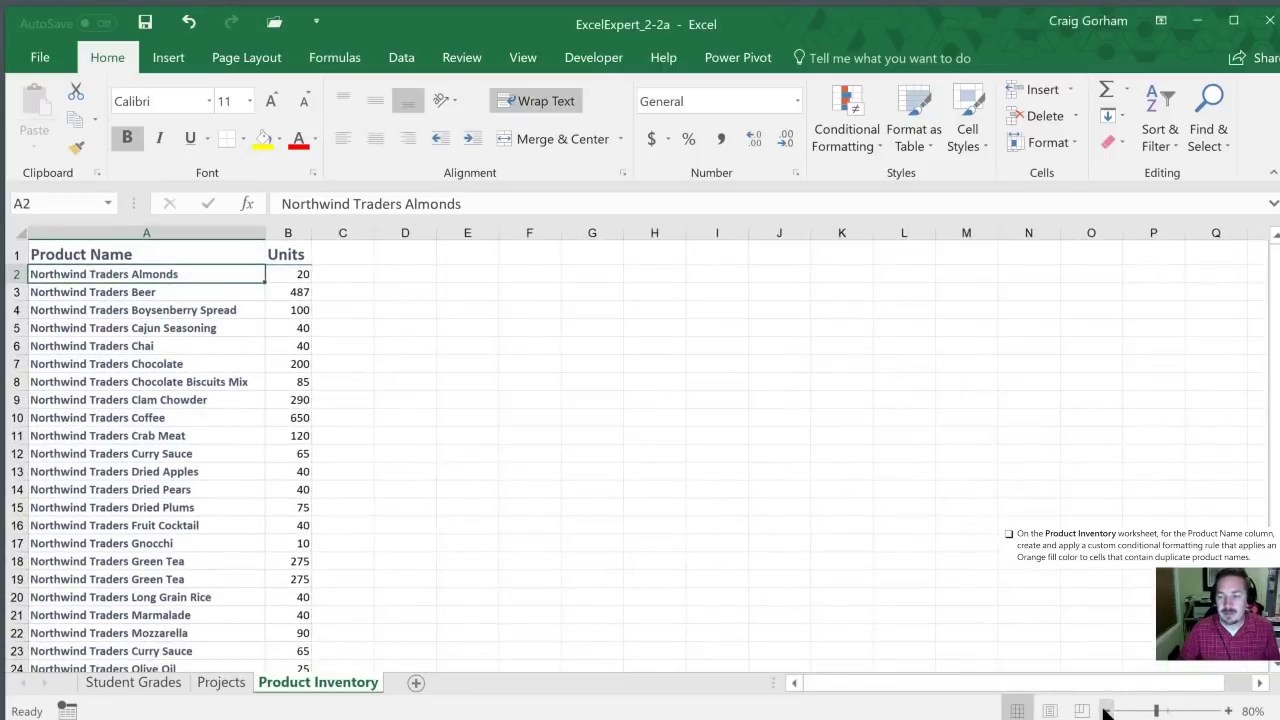
pyautogui.click(1106, 711)
pyautogui.click(1106, 711)
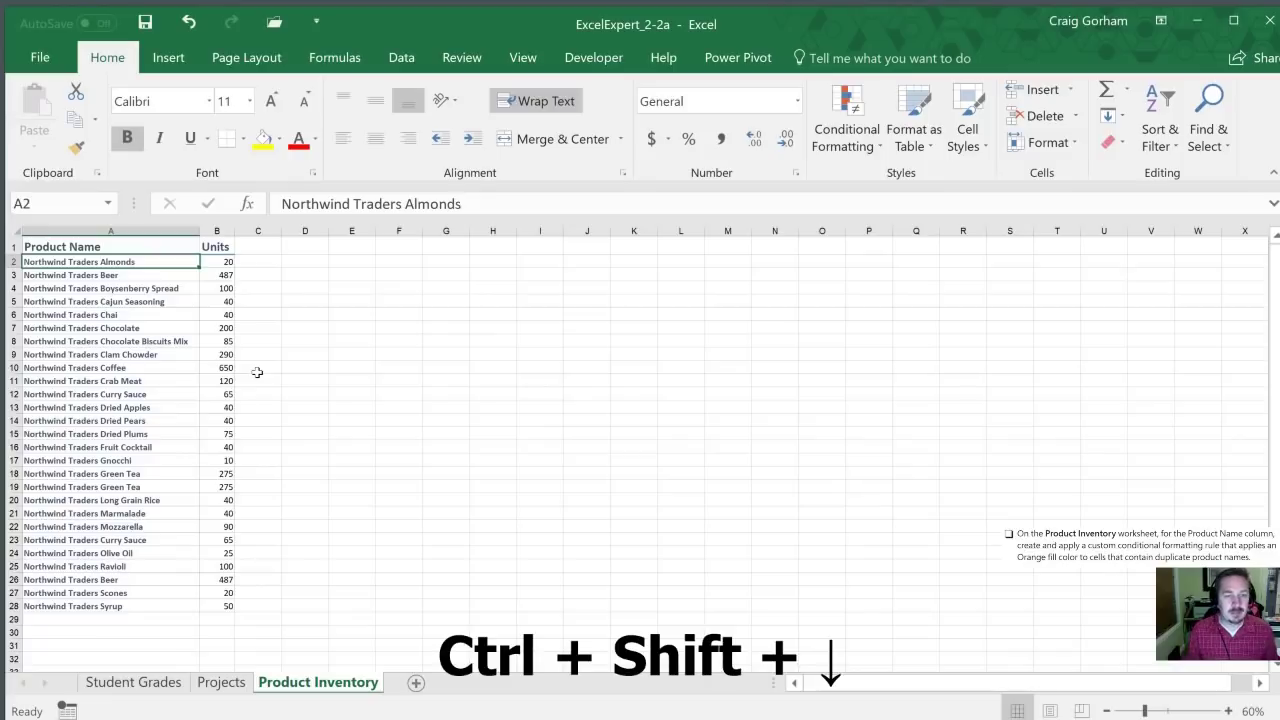
pyautogui.hotkey('ctrl', 'shift', 'Down')
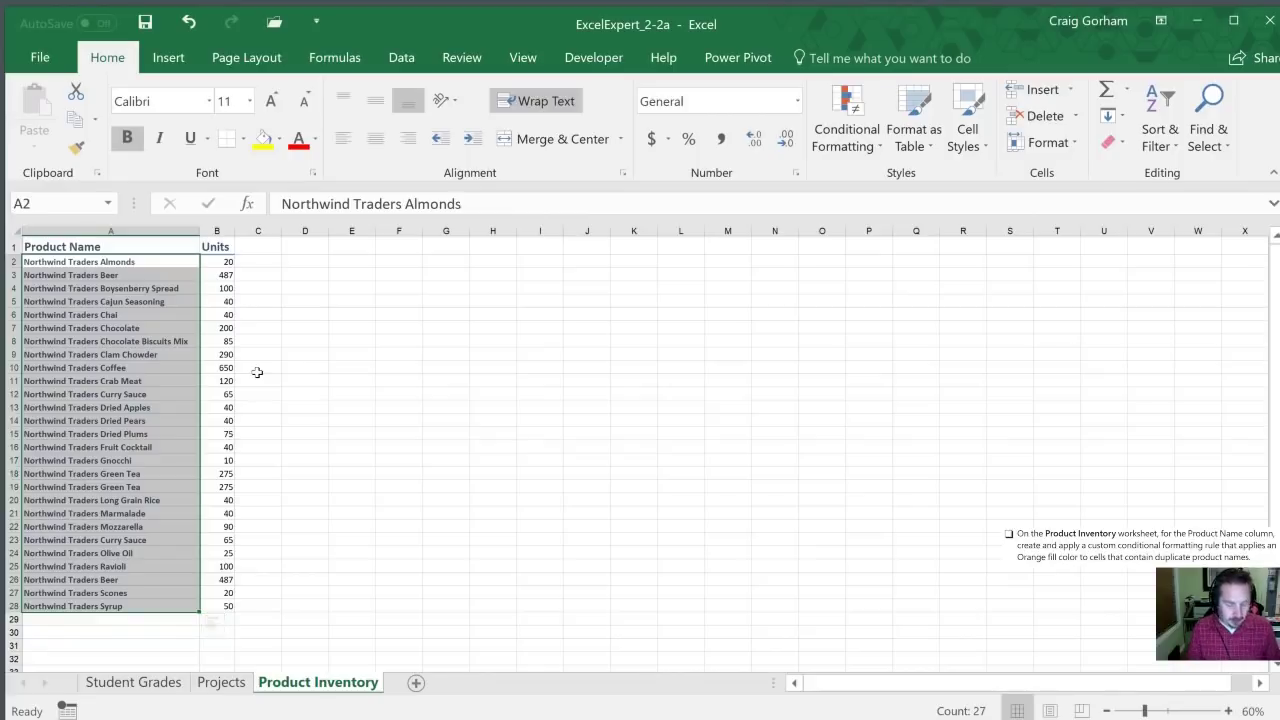
pyautogui.press('alt')
pyautogui.press('l')
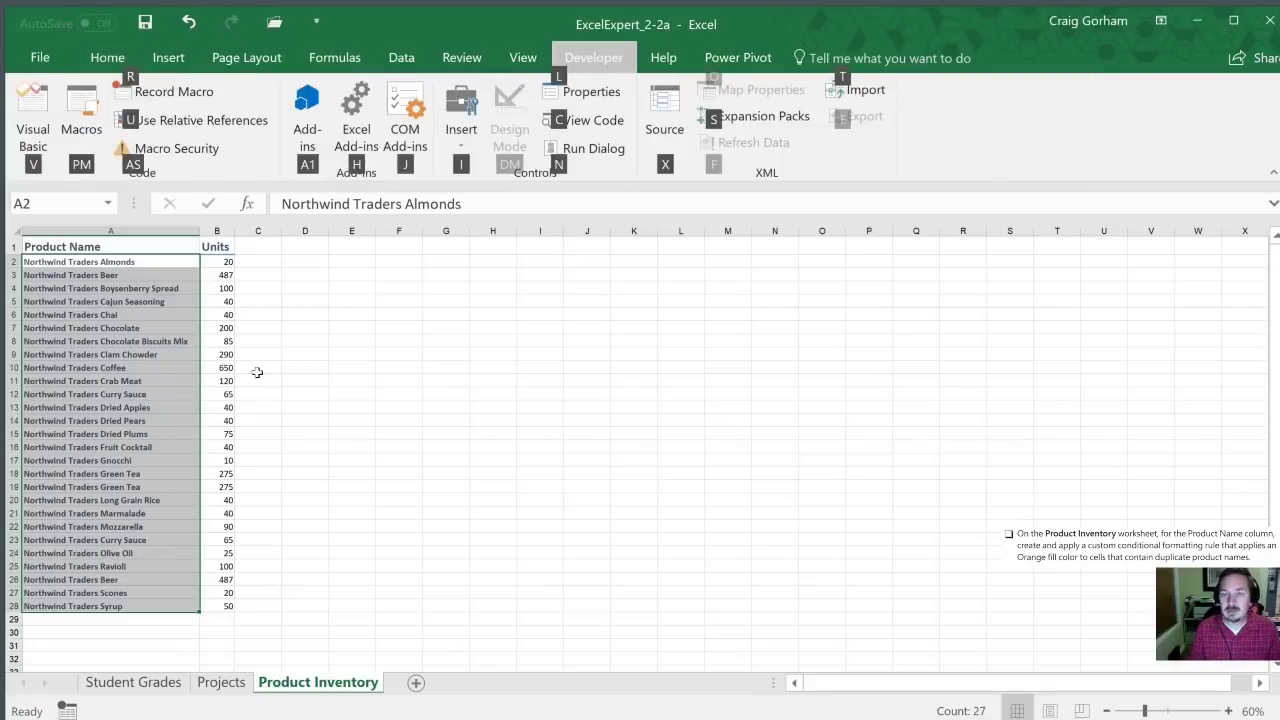
# Create a new rule via Alt+H L N that formats only duplicate product names, then open its Format settings
pyautogui.press('Escape')
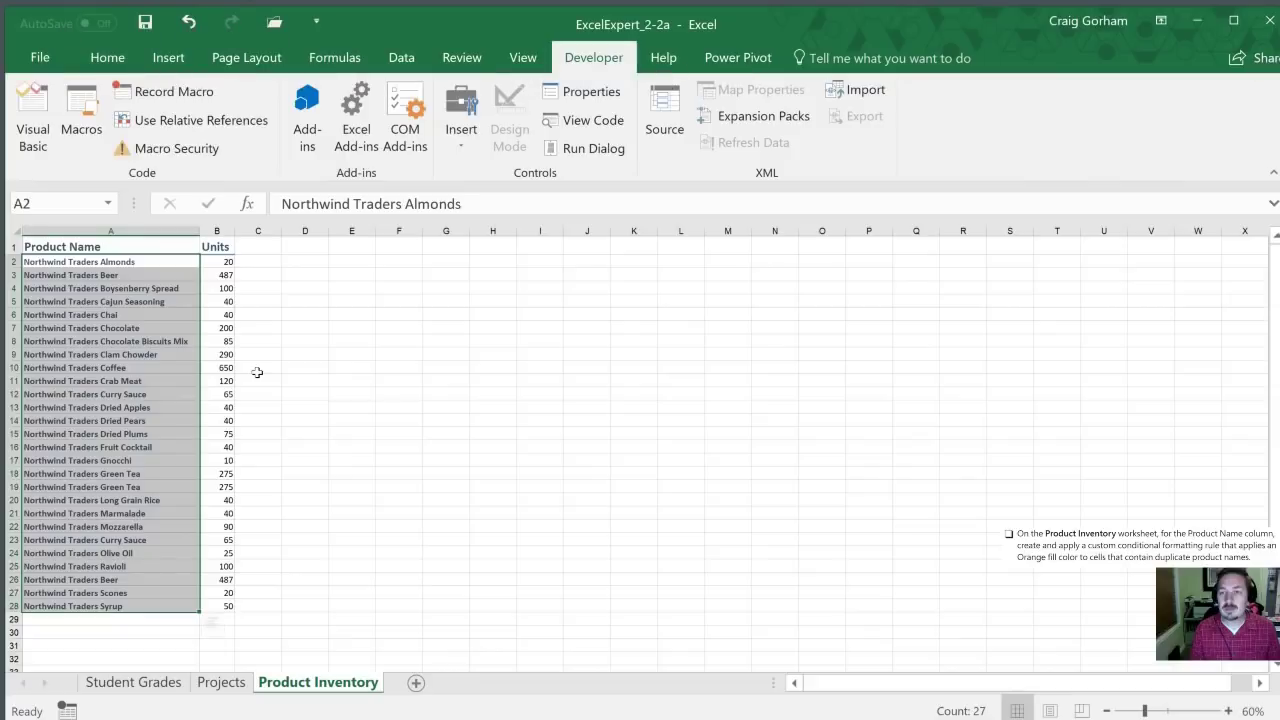
pyautogui.press('alt')
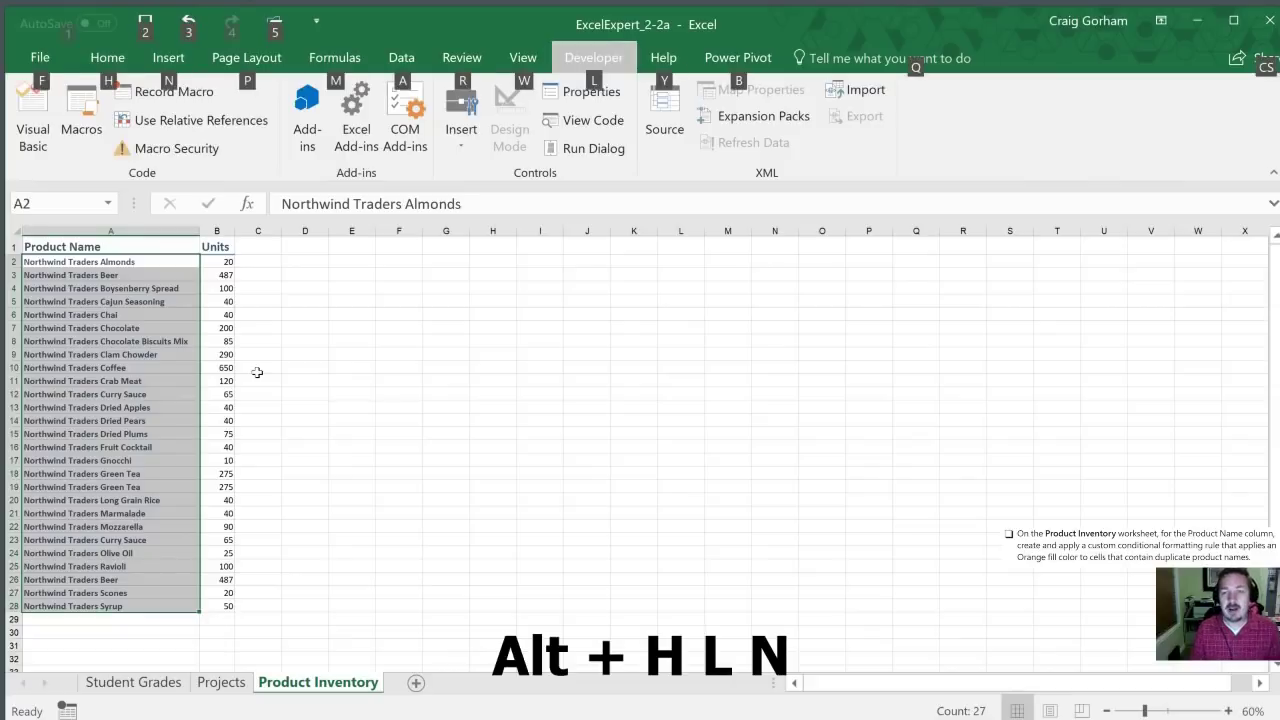
pyautogui.press('h')
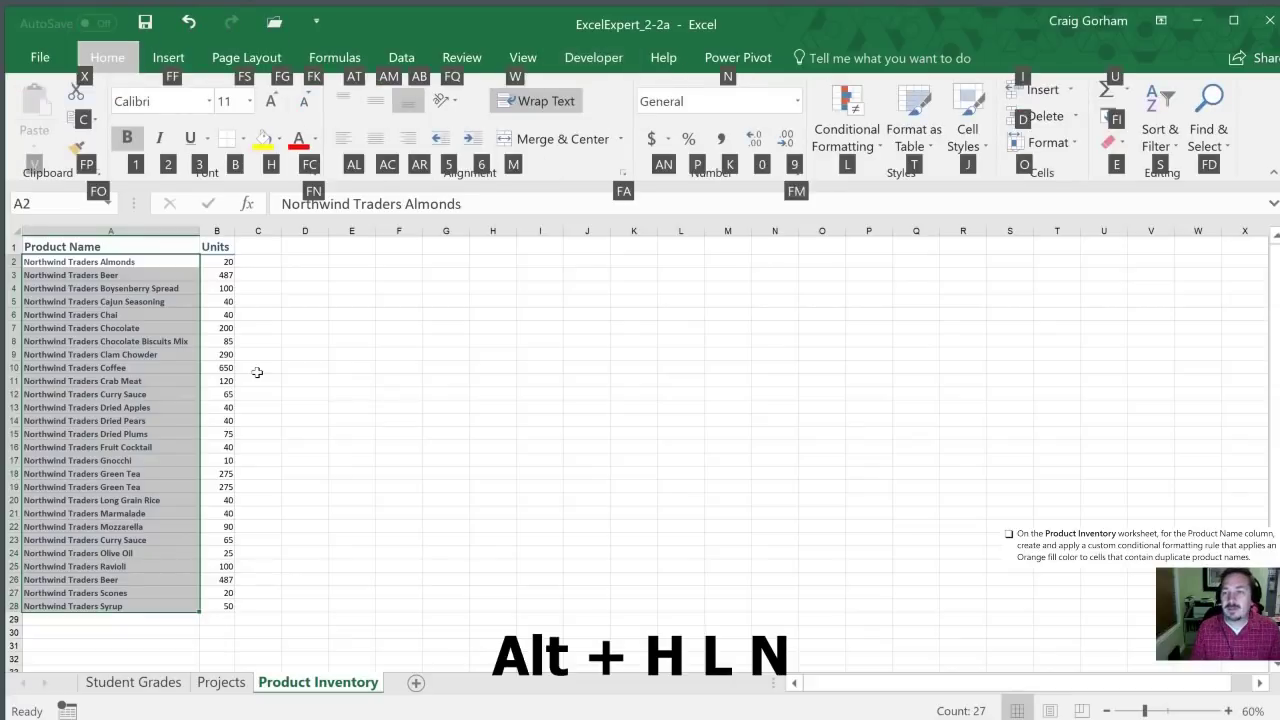
pyautogui.press('l')
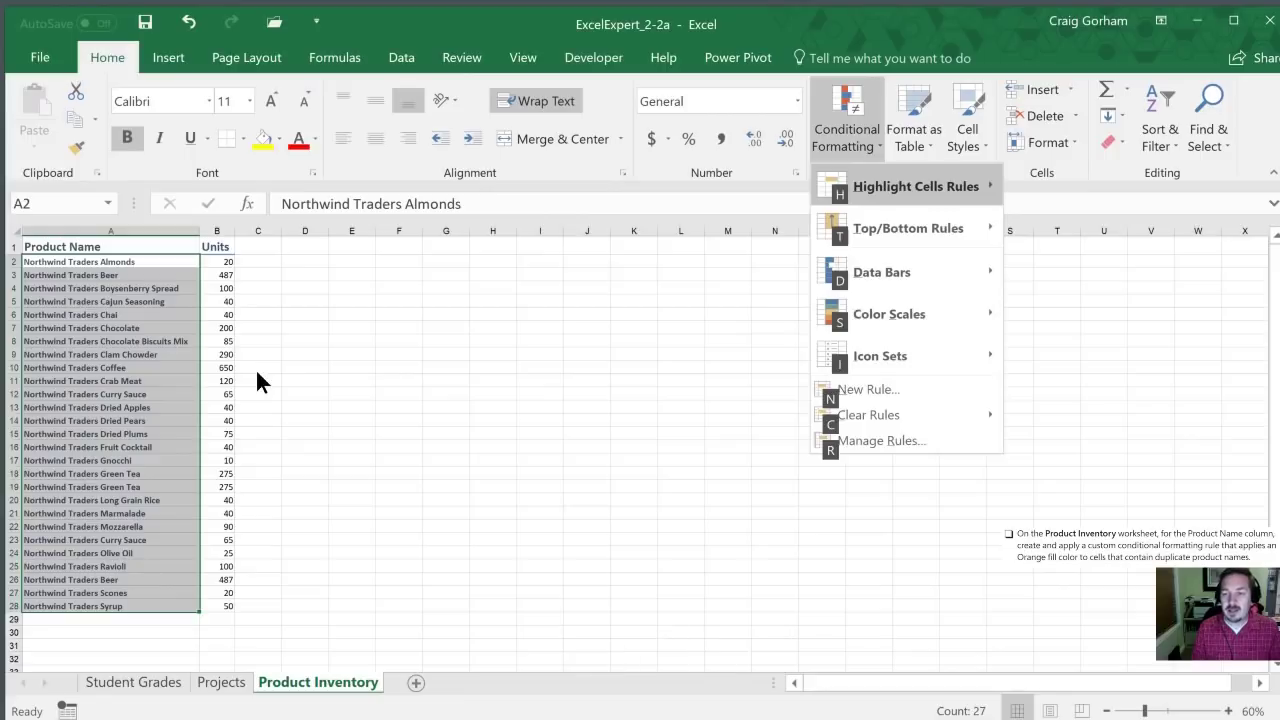
pyautogui.press('n')
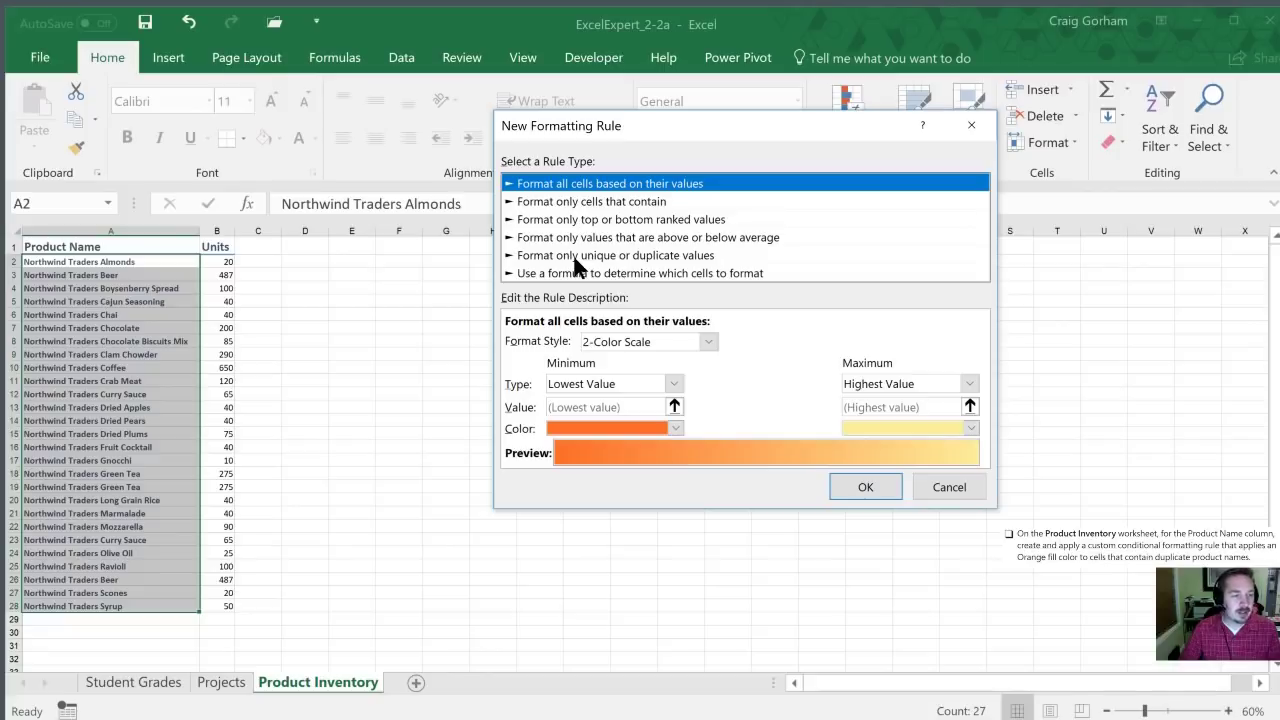
pyautogui.click(574, 255)
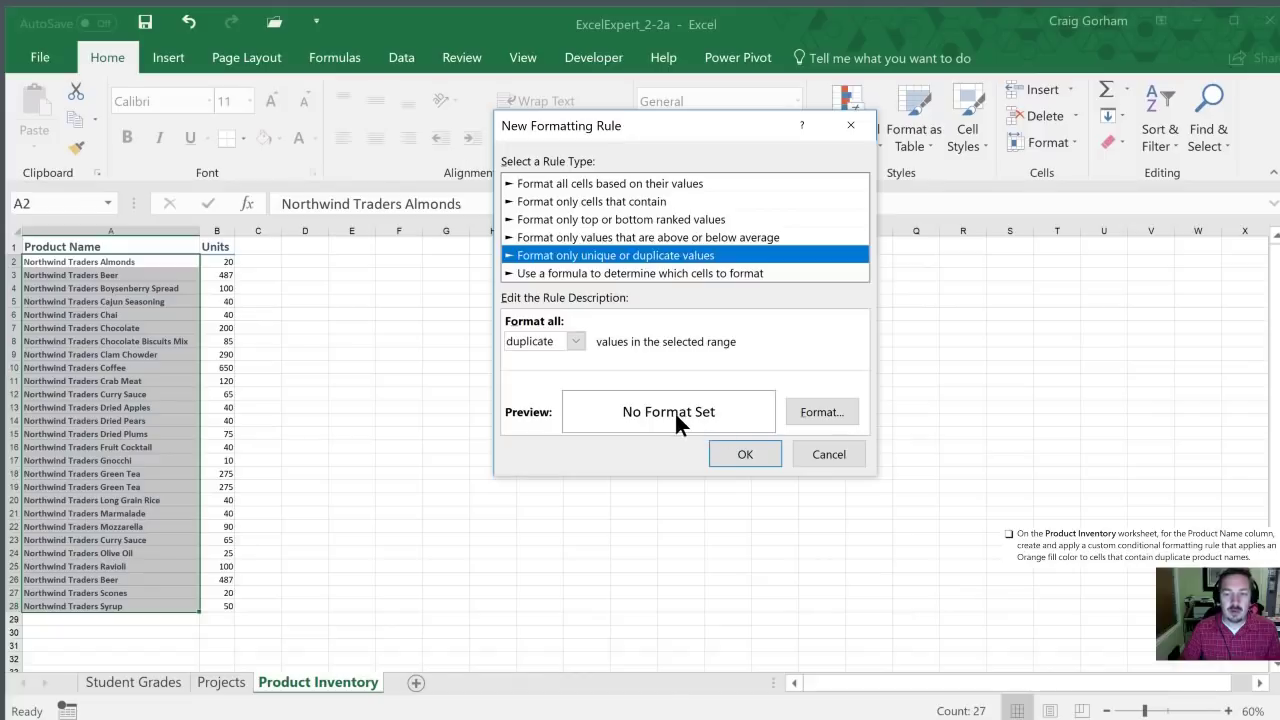
pyautogui.click(576, 338)
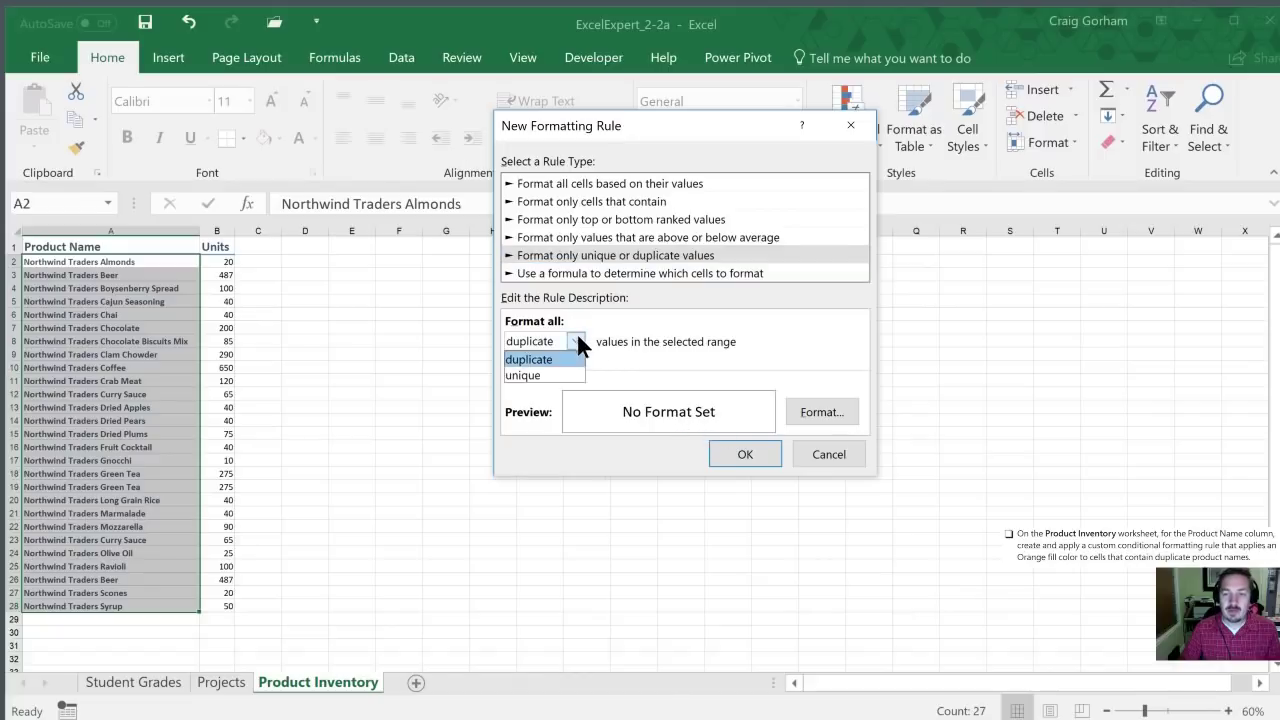
pyautogui.click(544, 360)
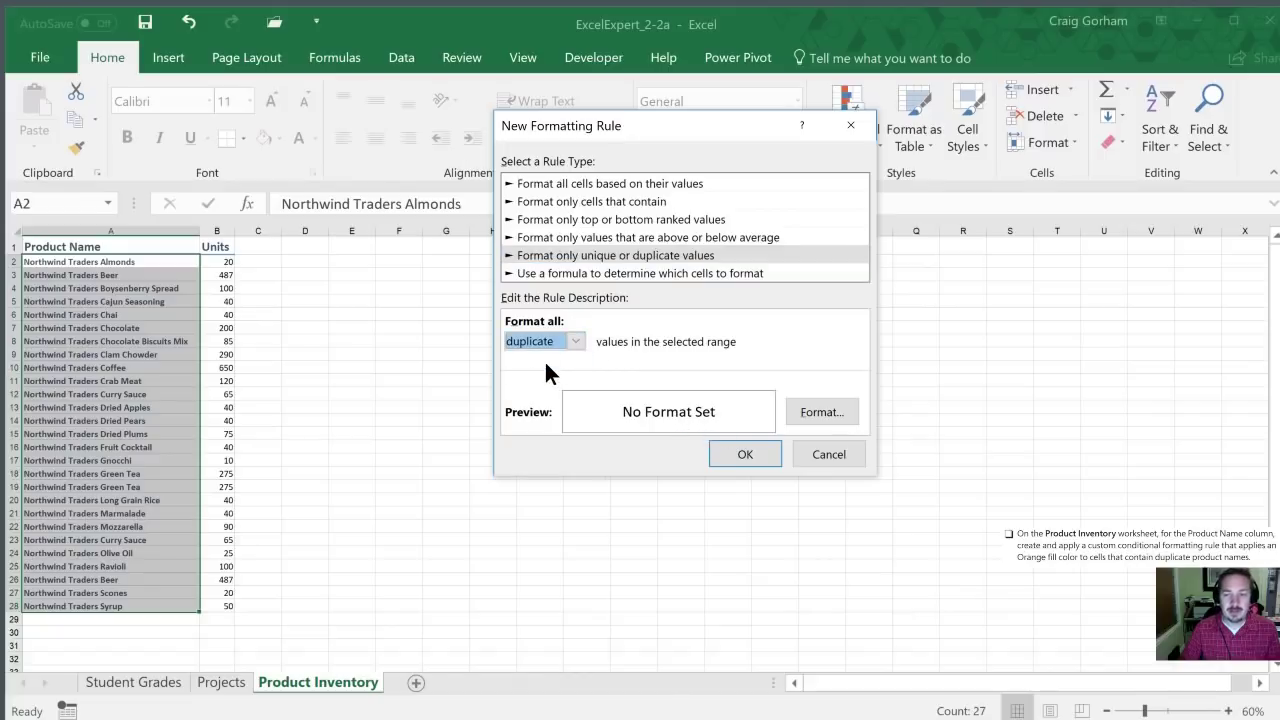
pyautogui.click(810, 411)
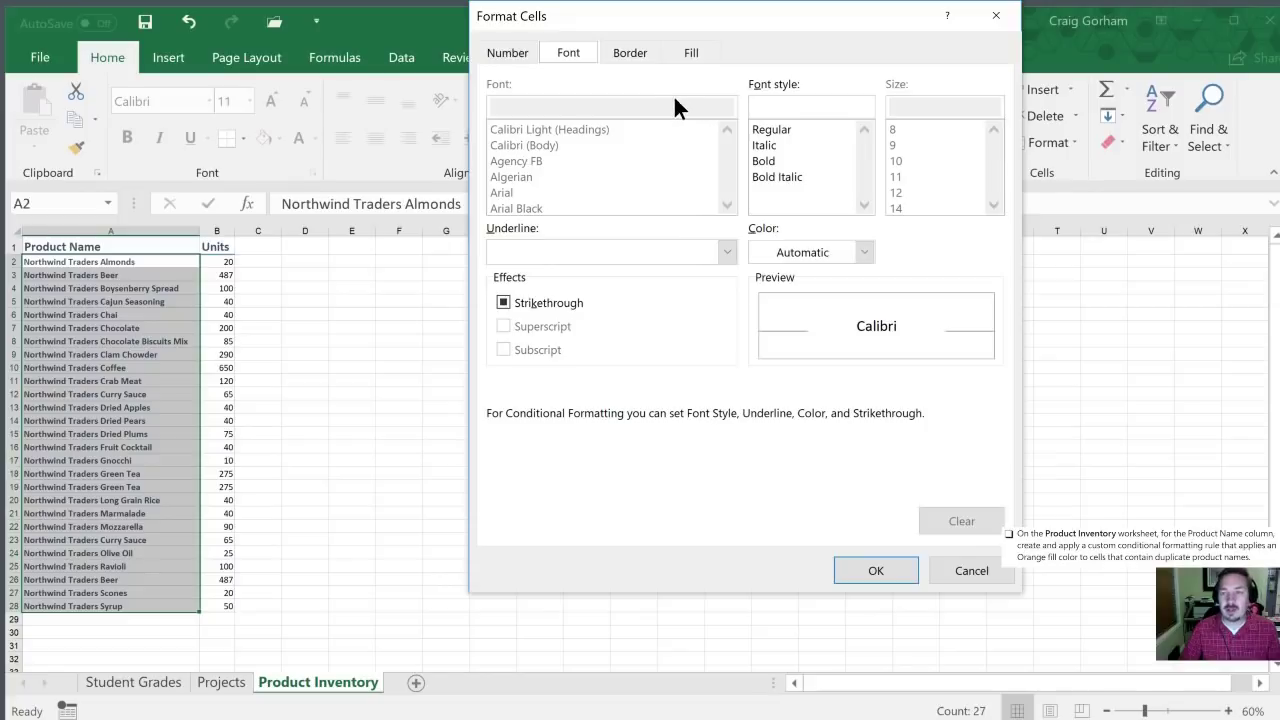
# Give duplicate values an orange background fill and apply the rule, highlighting repeats like Beer and Green Tea
pyautogui.moveTo(631, 10); pyautogui.dragTo(630, 25)
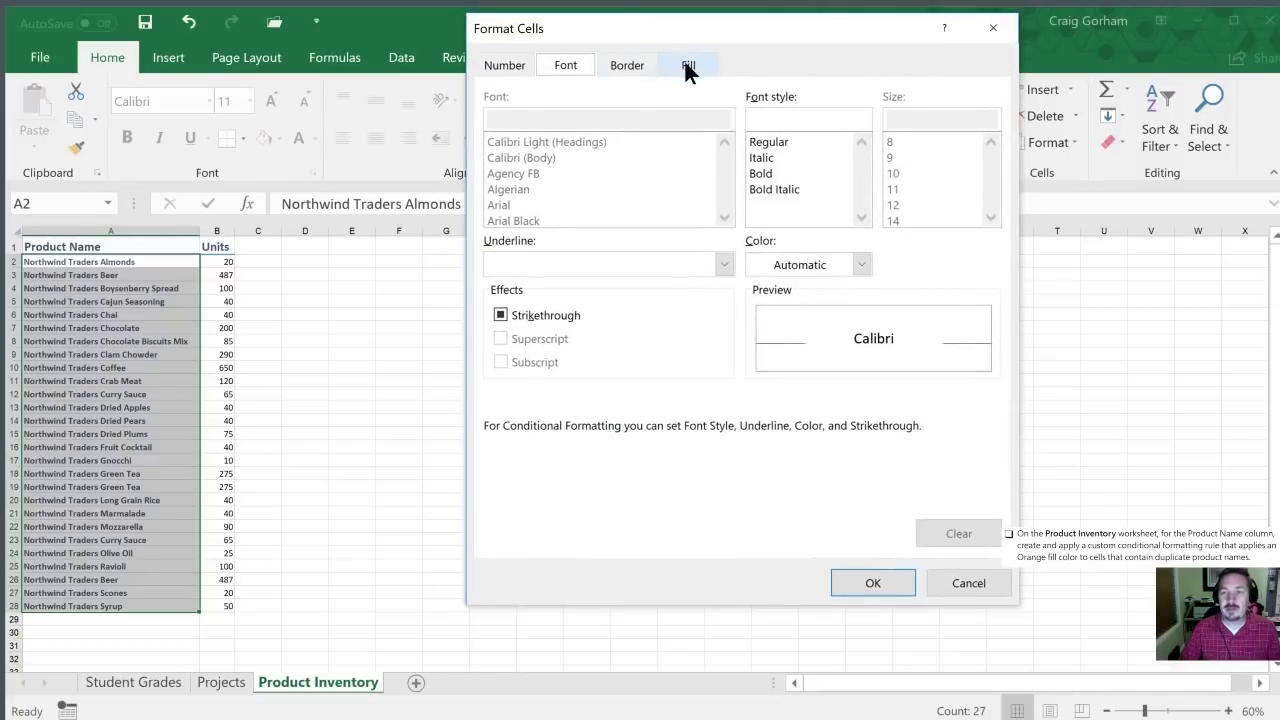
pyautogui.click(688, 66)
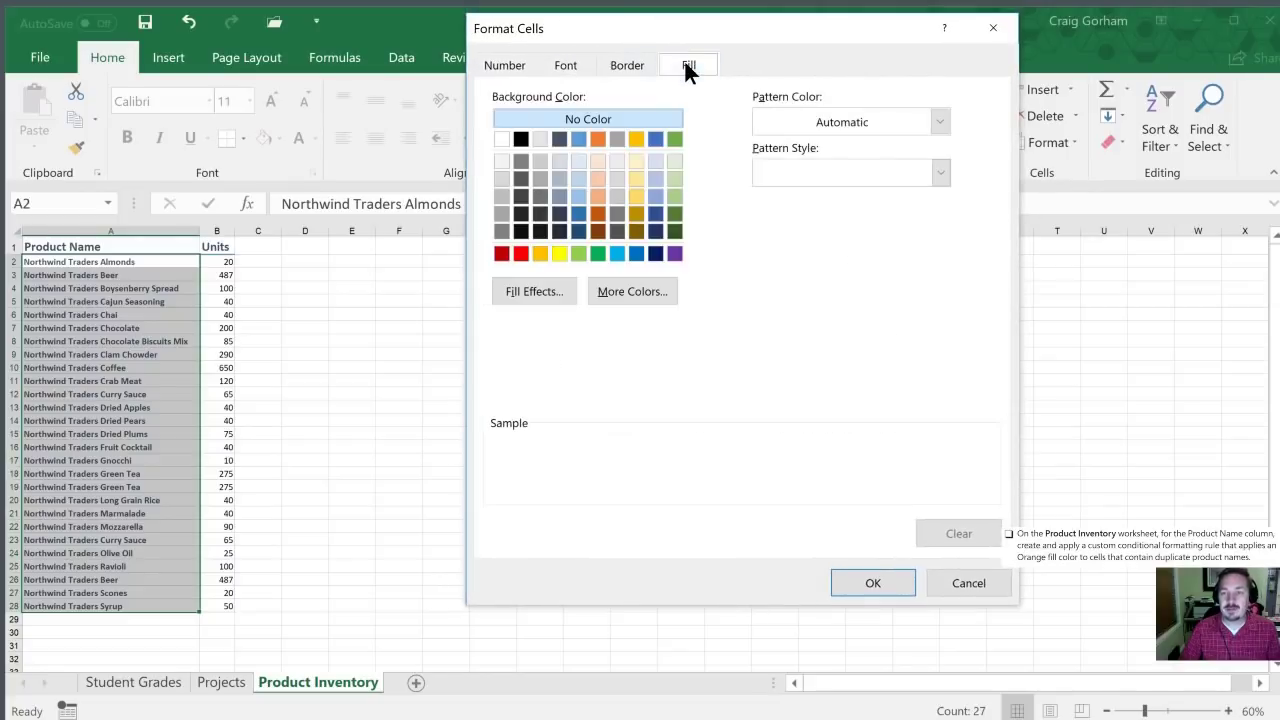
pyautogui.click(539, 252)
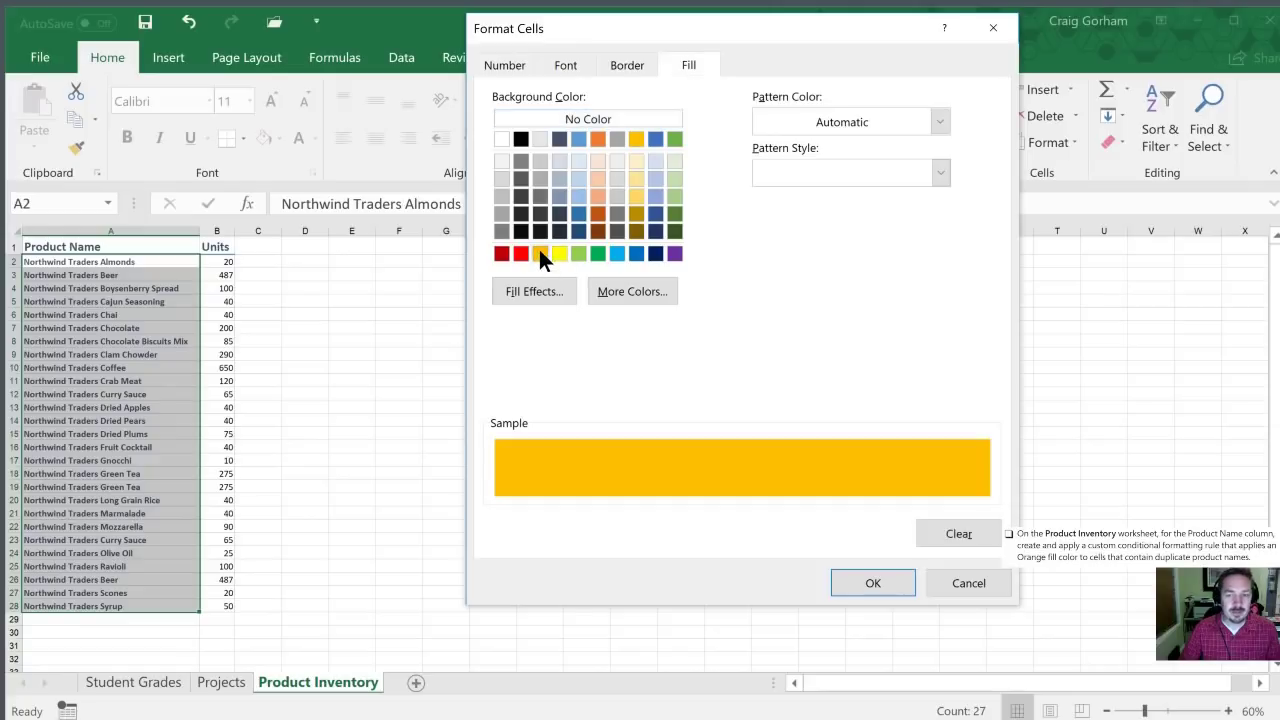
pyautogui.click(886, 578)
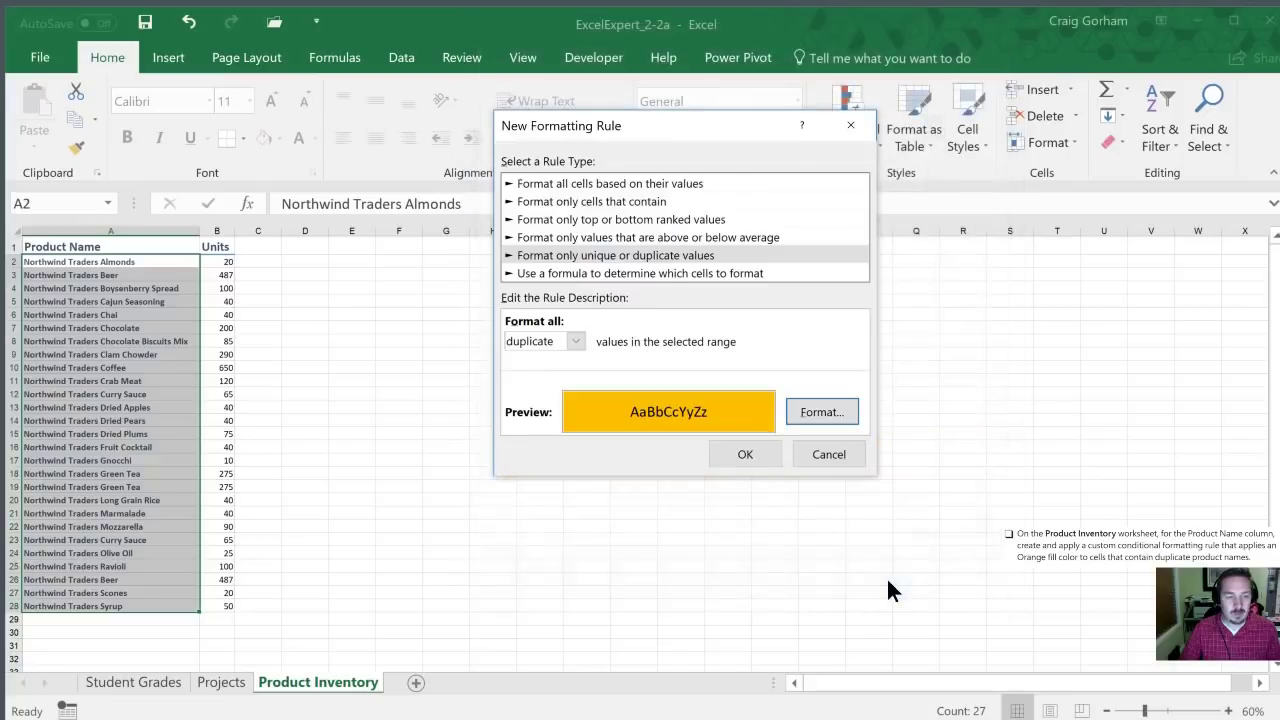
pyautogui.click(757, 455)
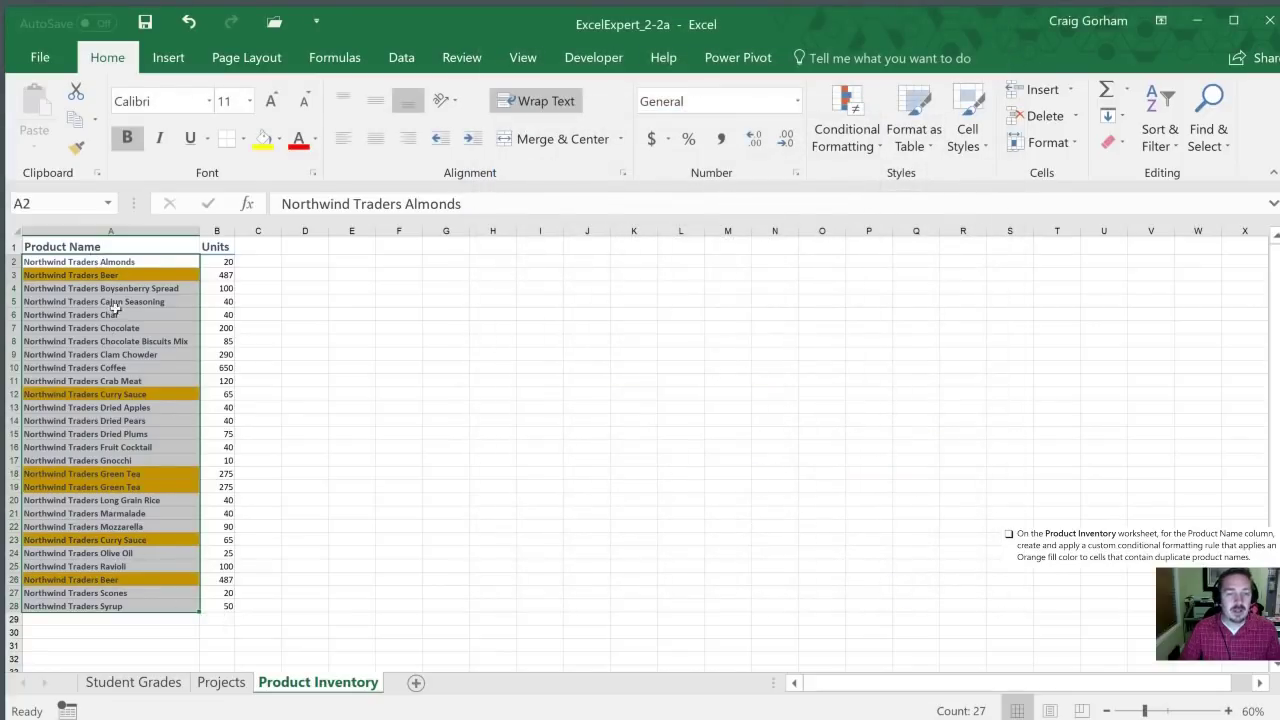